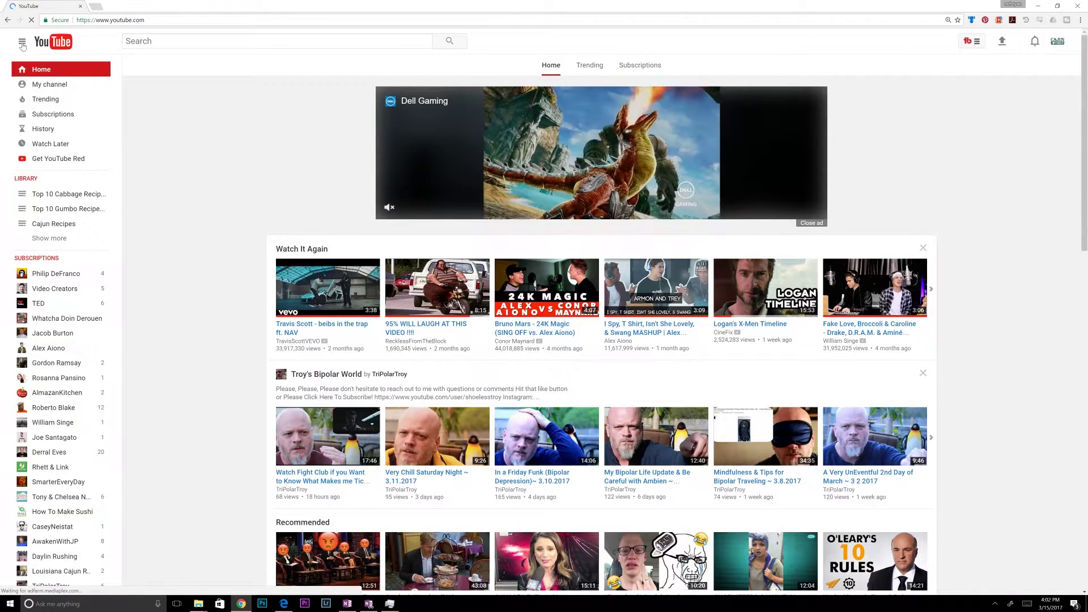
Collapse and reopen the guide menu, then go to The Cajun Chef channel page via My channel
{"action": "left_click", "coordinate": [22, 44]}
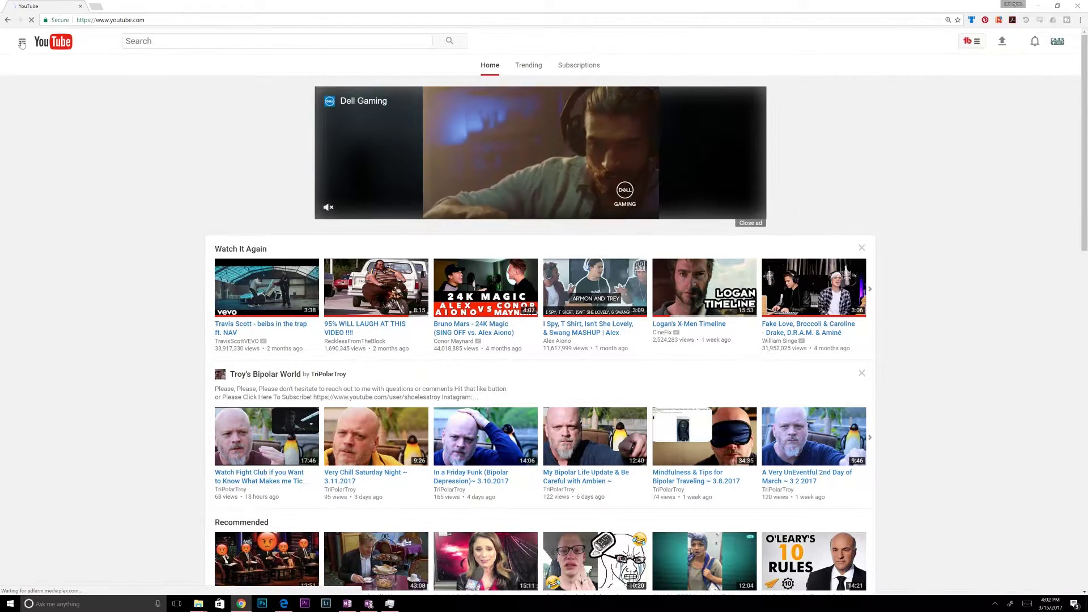
{"action": "left_click", "coordinate": [21, 44]}
{"action": "left_click", "coordinate": [41, 89]}
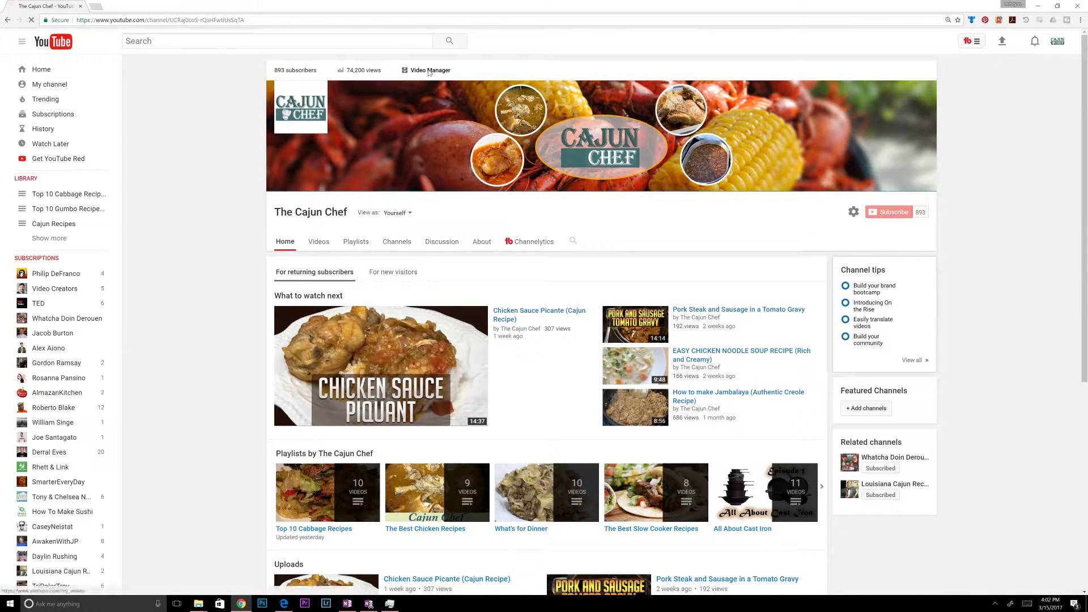
Reach Creator Studio for The Cajun Chef through the avatar's account dropdown
{"action": "left_click", "coordinate": [429, 71]}
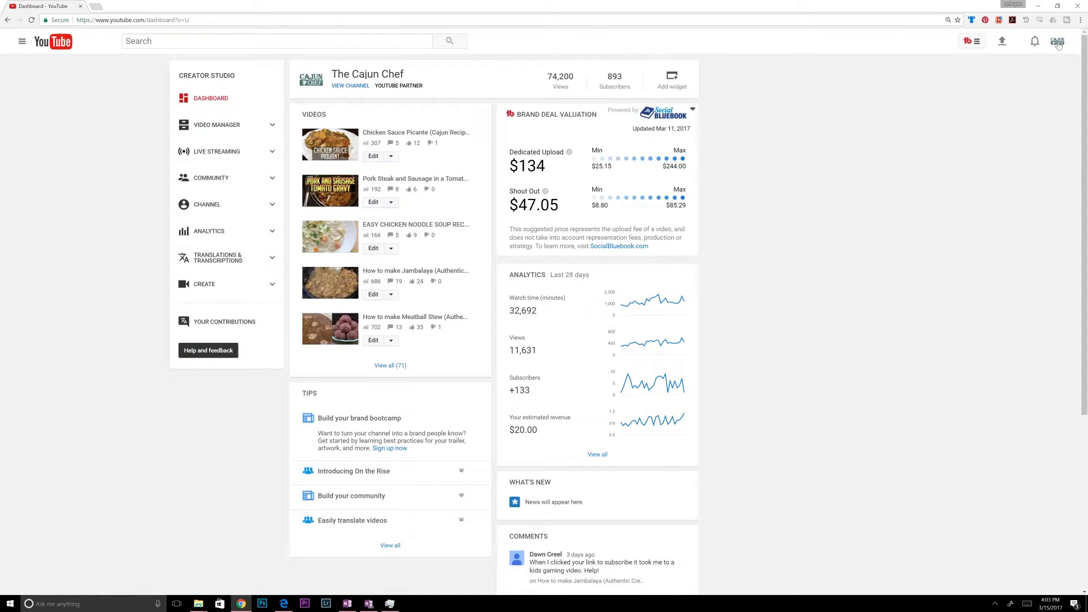
{"action": "left_click", "coordinate": [1059, 44]}
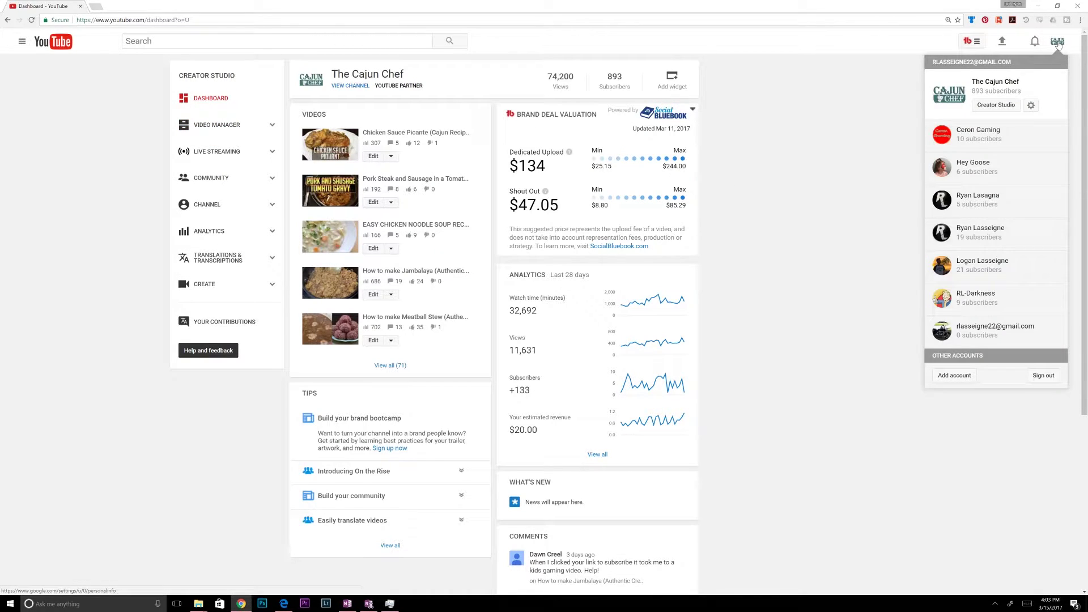
{"action": "left_click", "coordinate": [995, 107]}
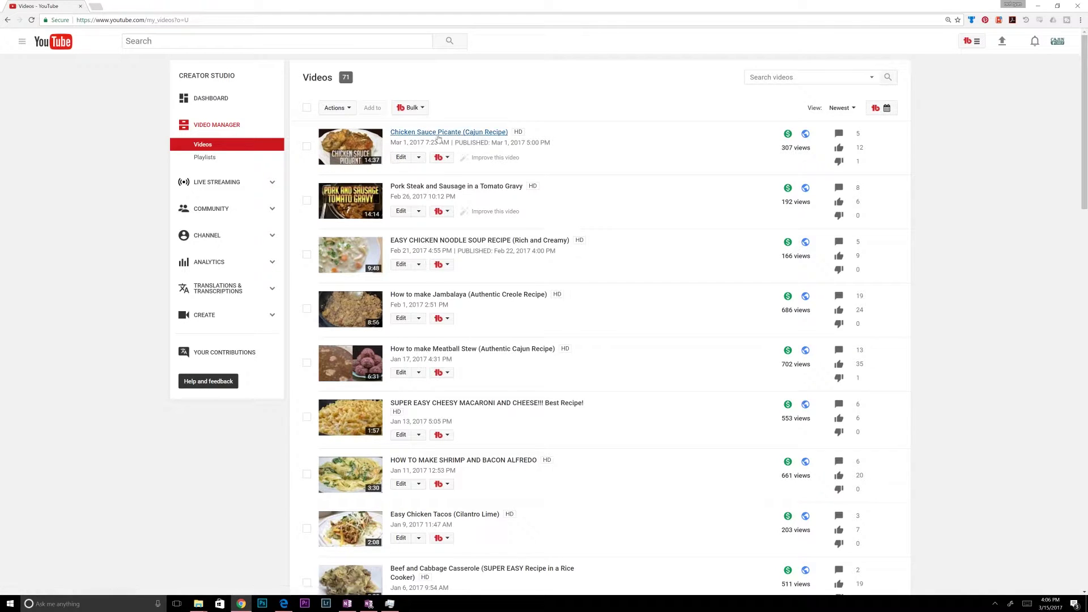
Select all 71 videos, view the bulk Actions list, then clear the selection
{"action": "left_click", "coordinate": [306, 108]}
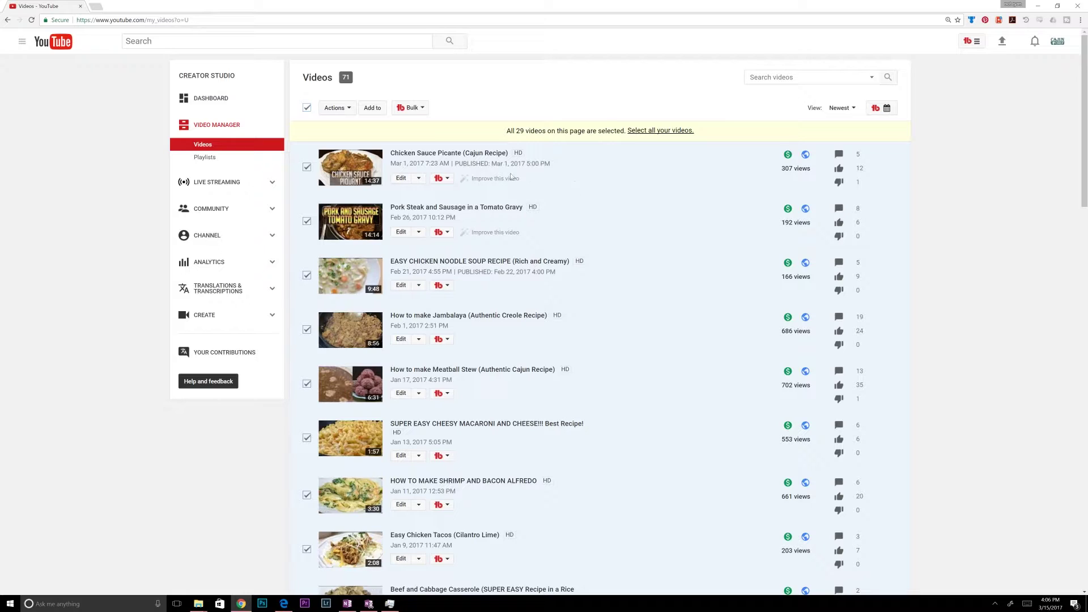
{"action": "left_click", "coordinate": [349, 109]}
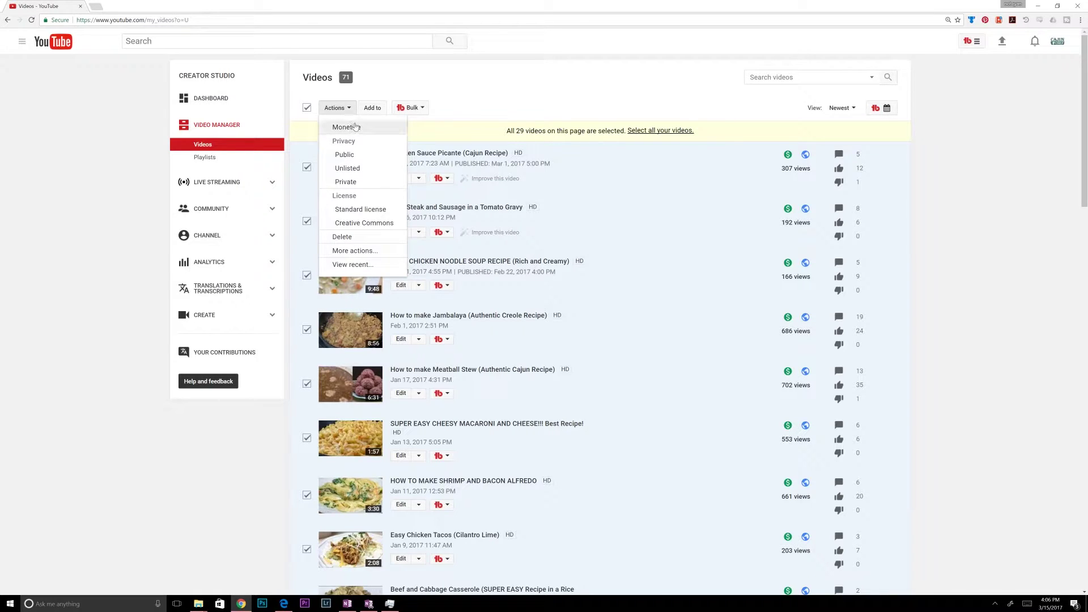
{"action": "left_click", "coordinate": [471, 91]}
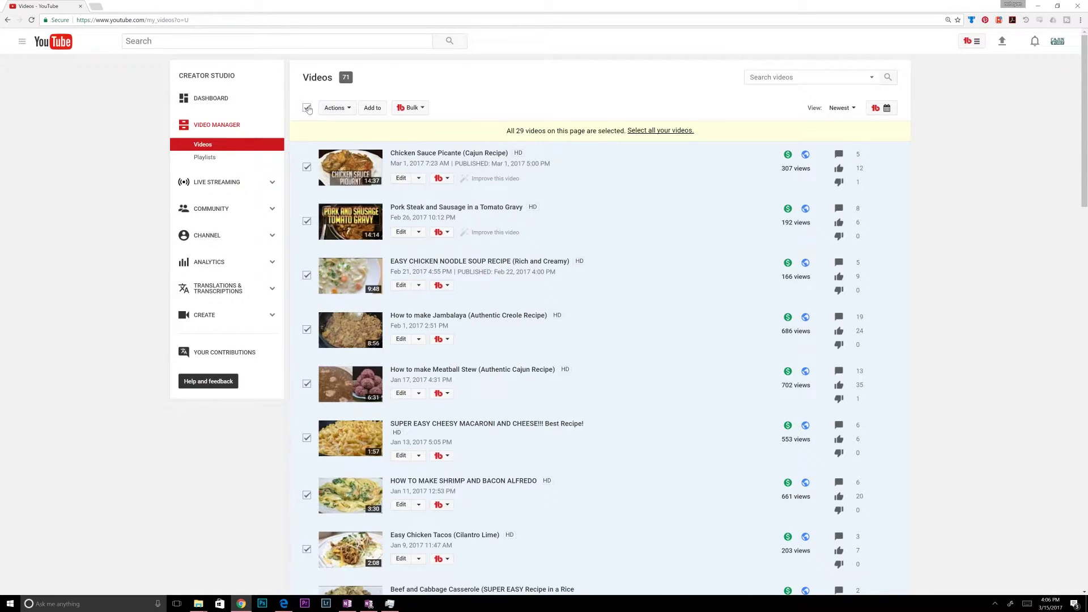
{"action": "left_click", "coordinate": [306, 108]}
{"action": "left_click", "coordinate": [424, 110]}
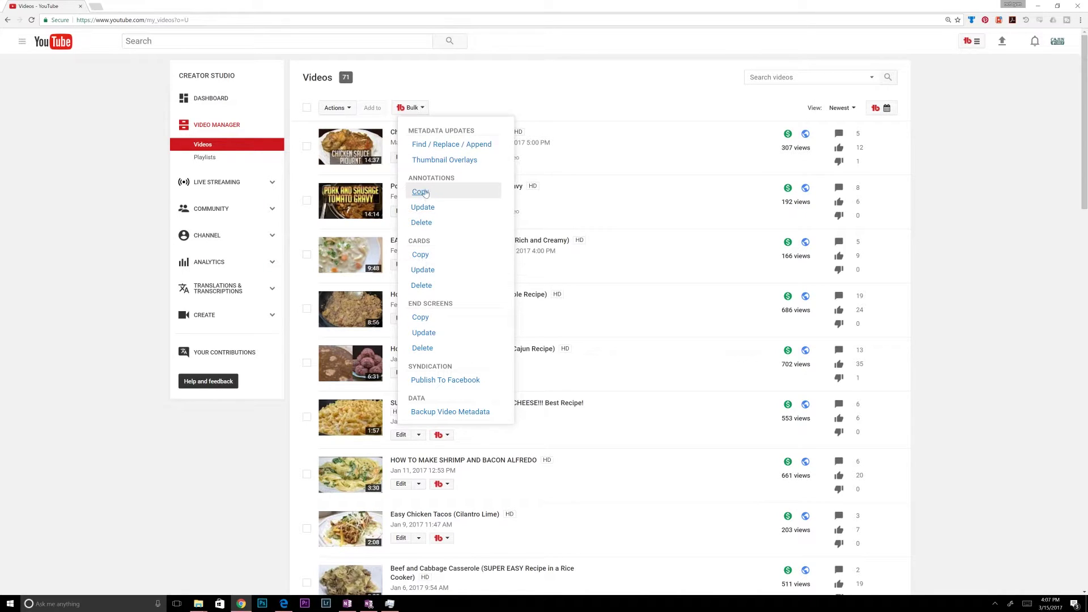
{"action": "left_click", "coordinate": [503, 94]}
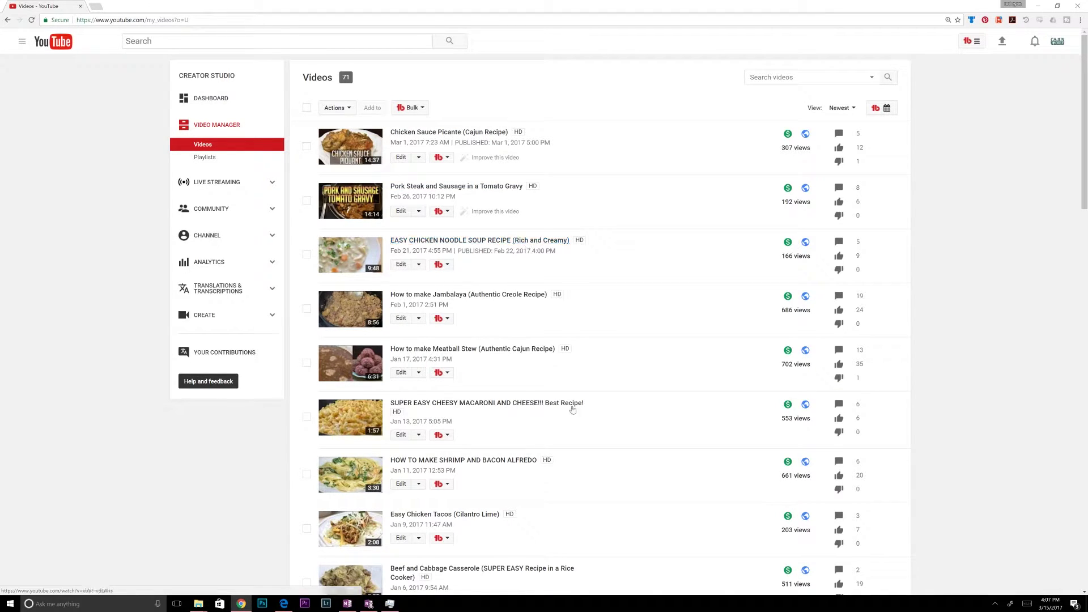
{"action": "left_click", "coordinate": [419, 157]}
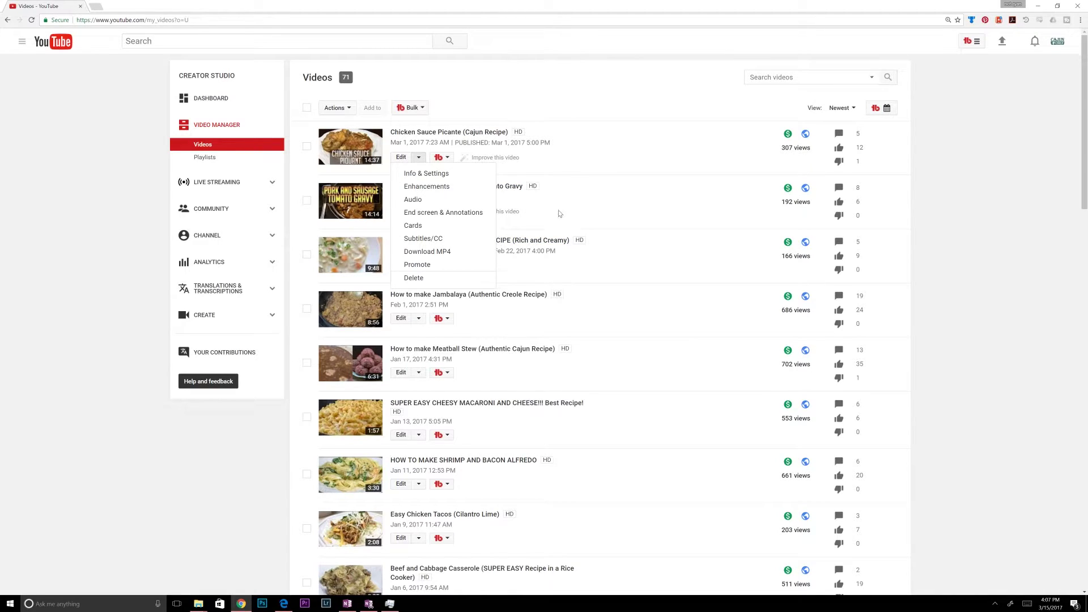
Browse the channel's 11 playlists, then switch to the Live Streaming dashboard
{"action": "left_click", "coordinate": [227, 158]}
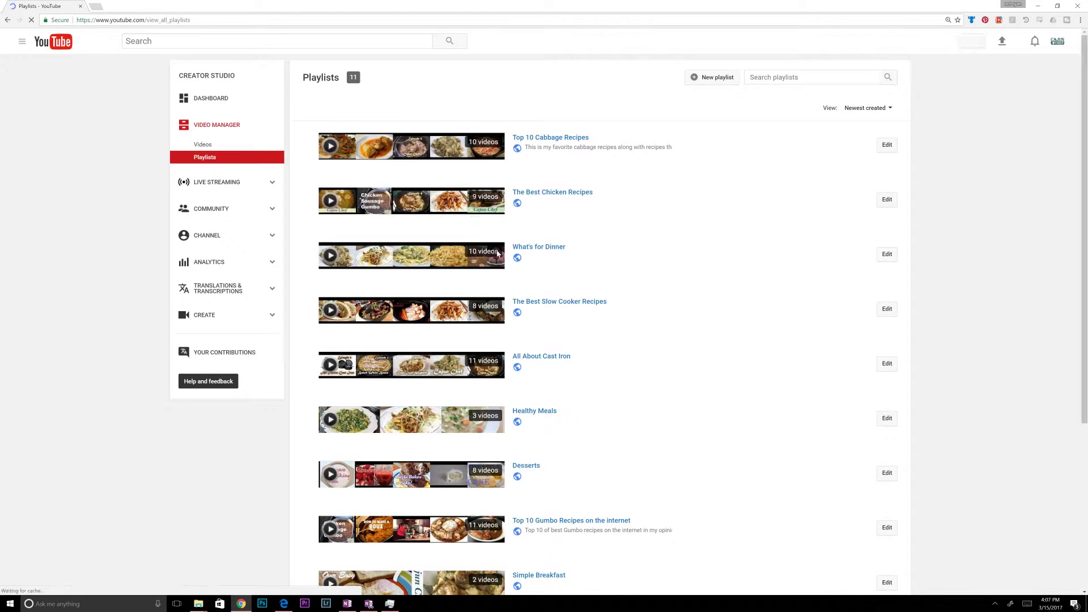
{"action": "mouse_move", "coordinate": [417, 262]}
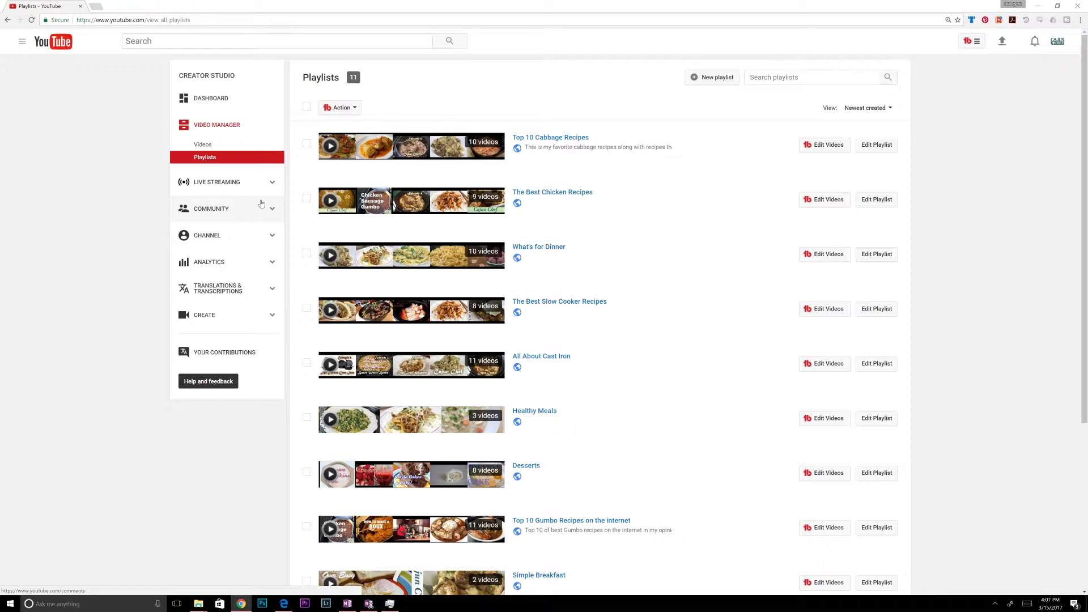
{"action": "left_click", "coordinate": [219, 187]}
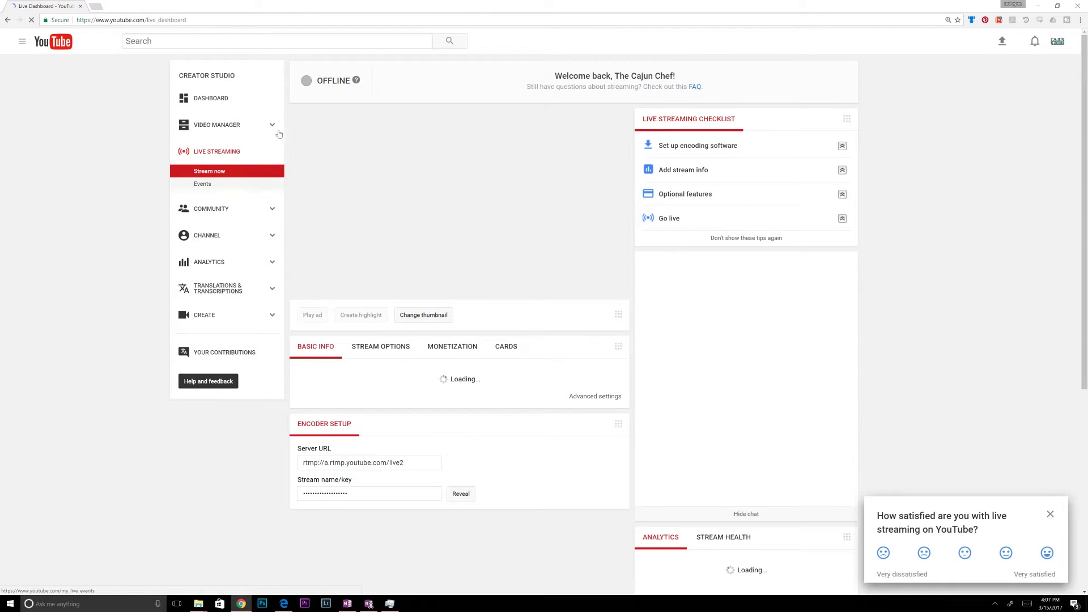
Check the Published, Held for review and Likely spam comment tabs, then view private Messages
{"action": "left_click", "coordinate": [211, 213]}
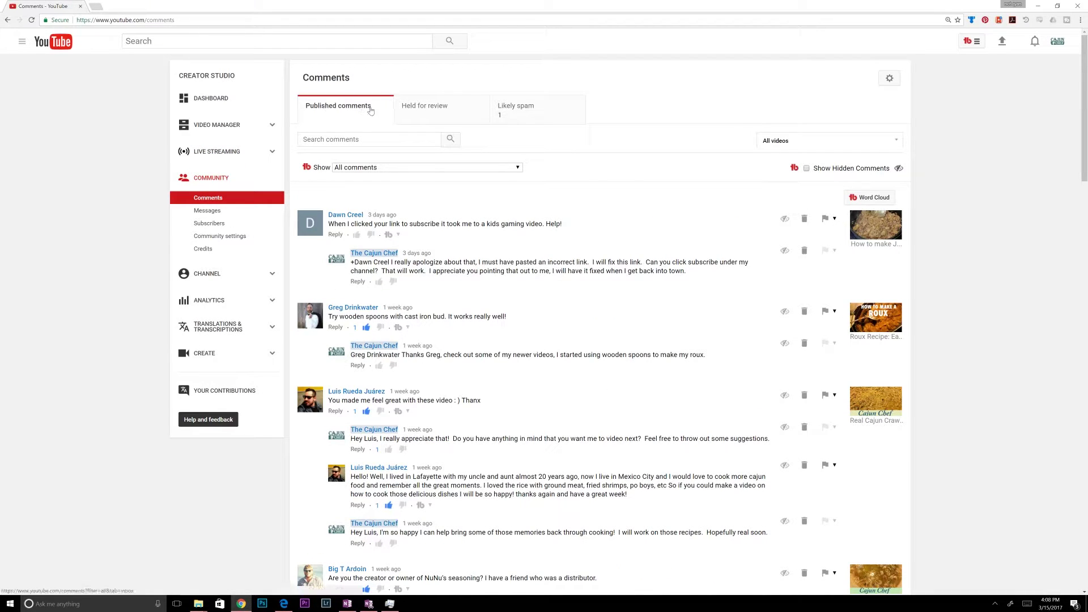
{"action": "left_click", "coordinate": [432, 112]}
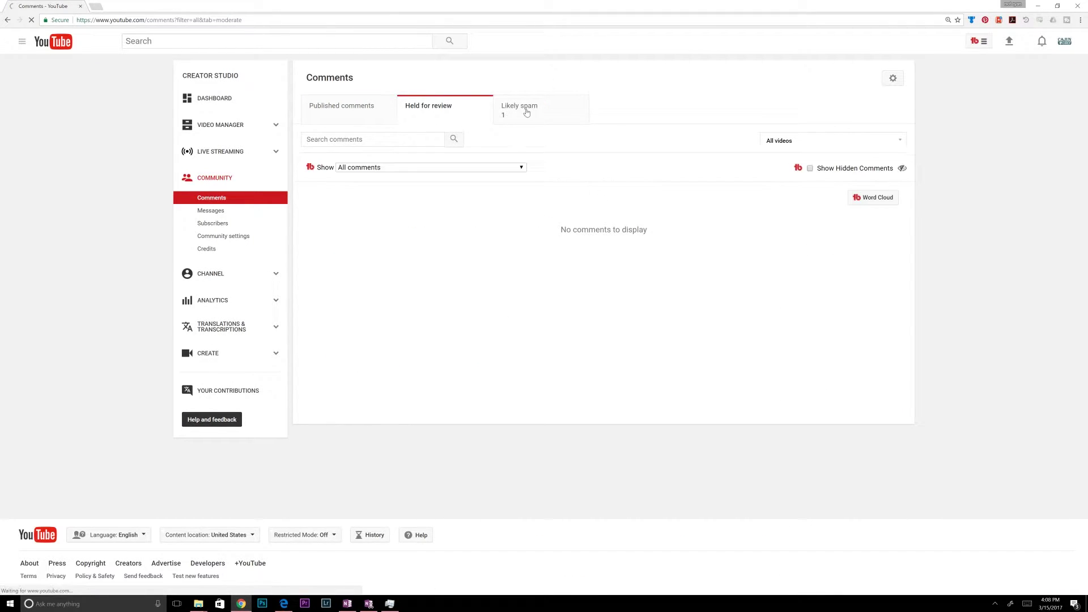
{"action": "left_click", "coordinate": [527, 112]}
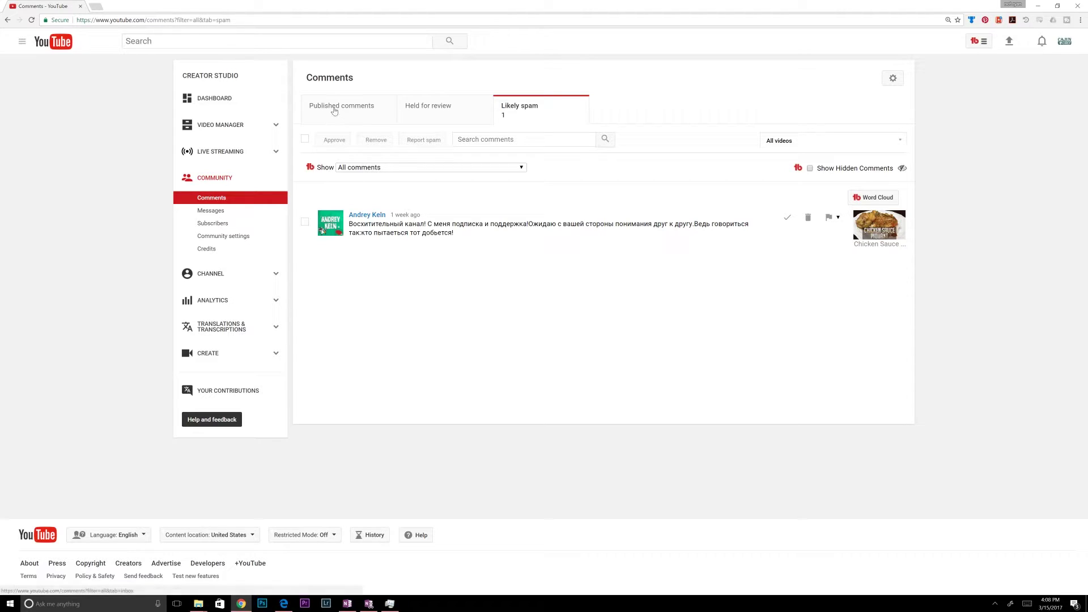
{"action": "left_click", "coordinate": [334, 111]}
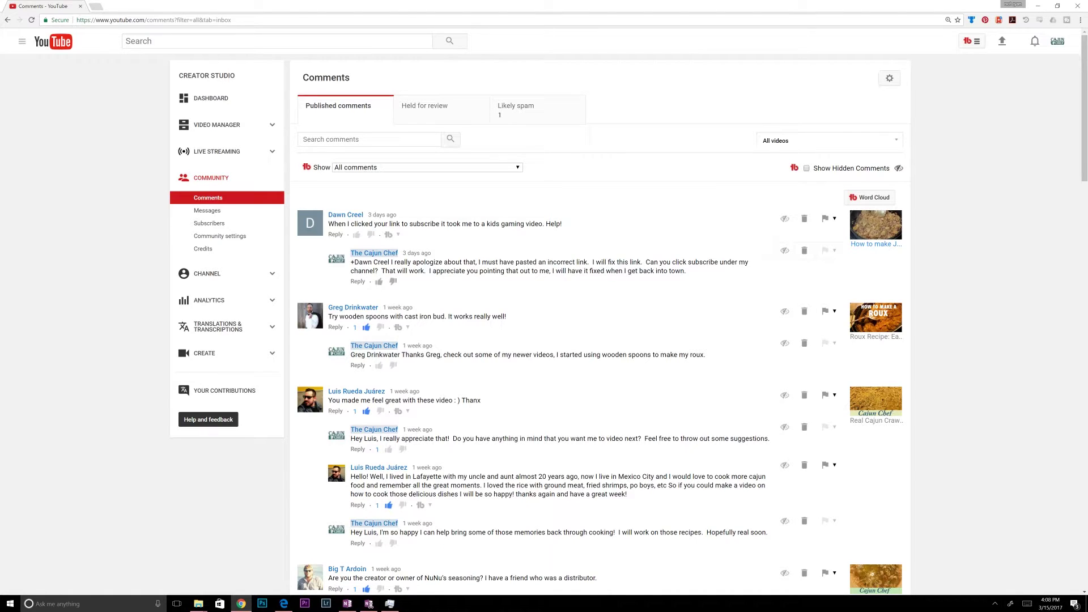
{"action": "left_click", "coordinate": [208, 211]}
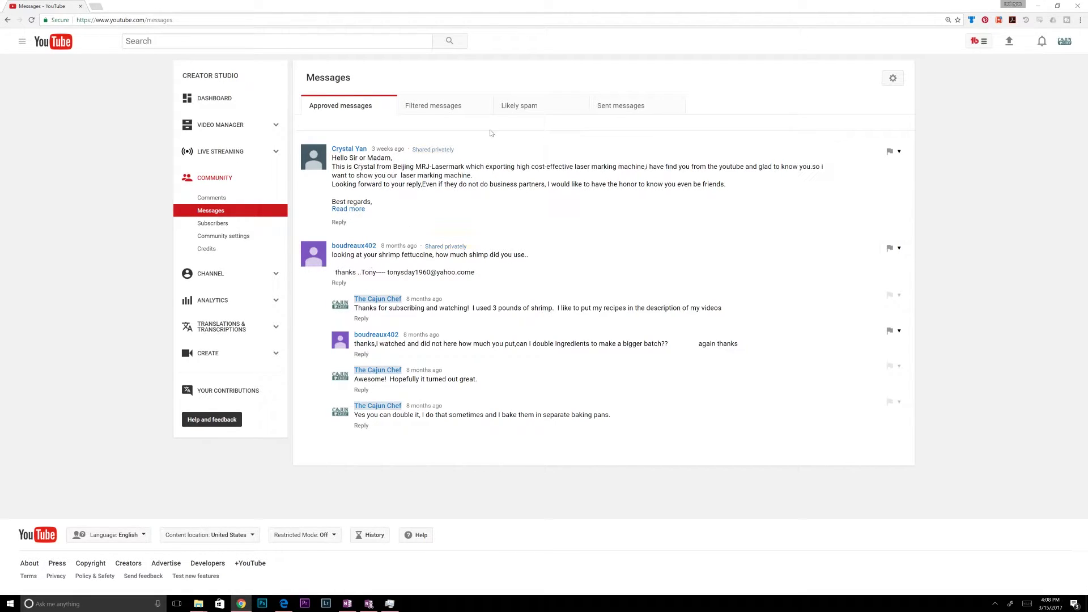
Look at the Subscribers list, then bring up Community settings with filters and comment defaults
{"action": "left_click", "coordinate": [210, 224]}
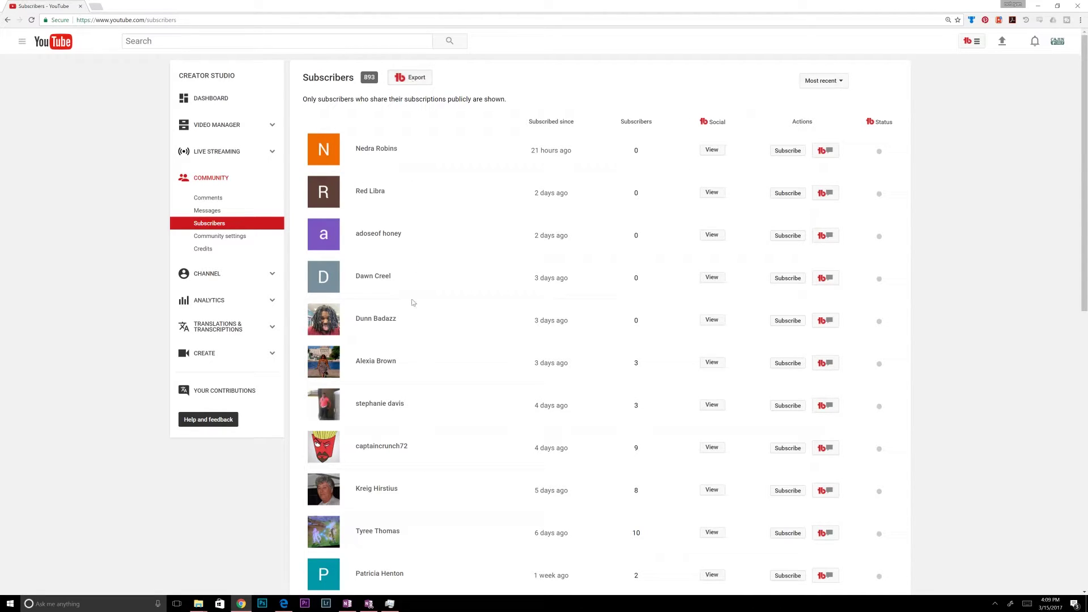
{"action": "left_click", "coordinate": [221, 236]}
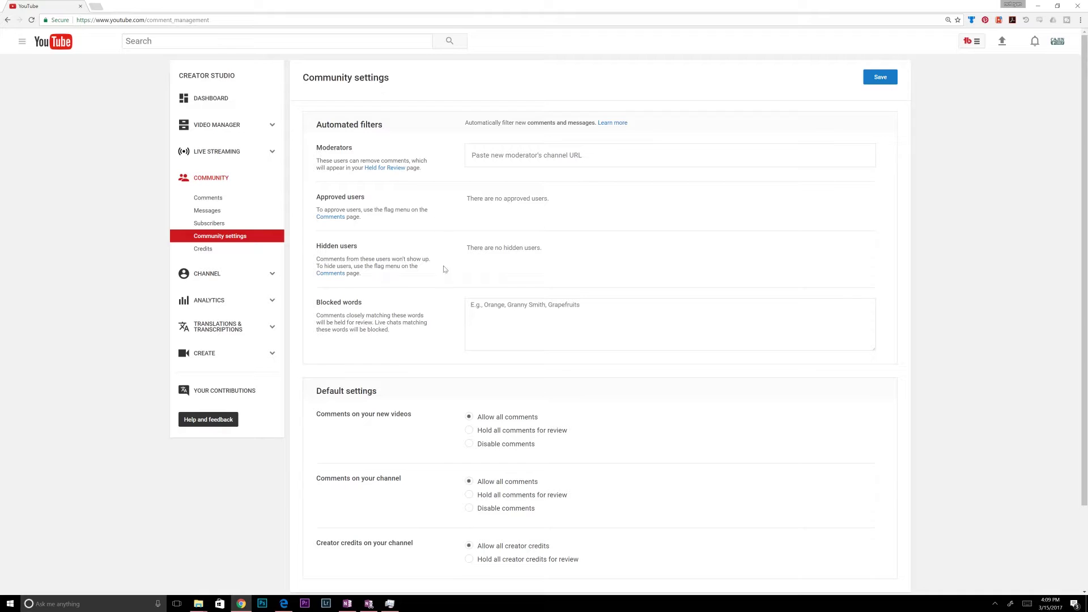
Scroll through Community settings, then view the Credits page showing 0 pending credits
{"action": "scroll", "coordinate": [439, 280], "scroll_direction": "down", "scroll_amount": 2}
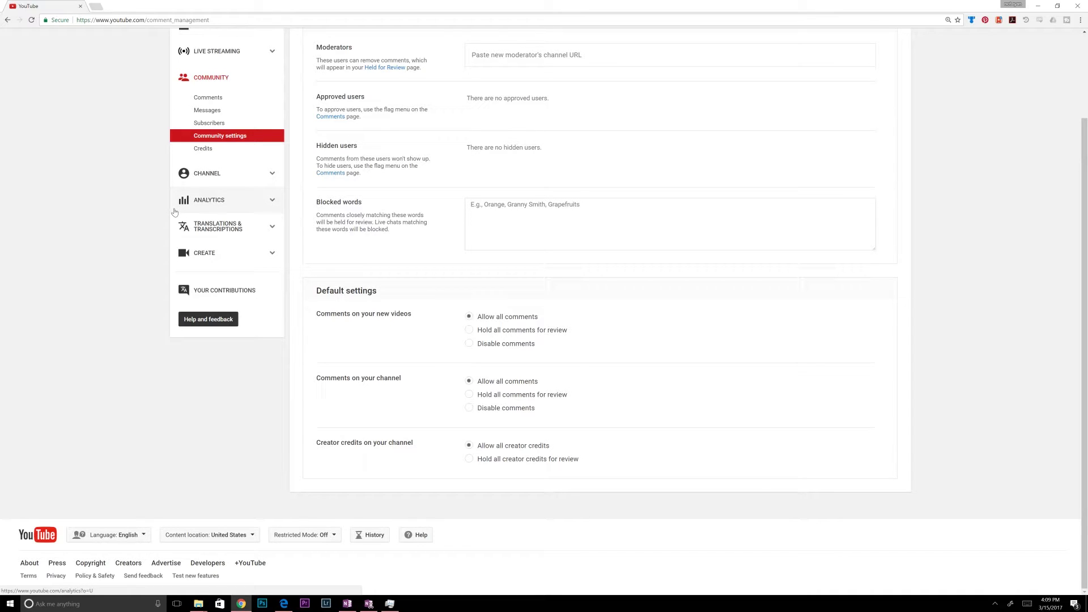
{"action": "left_click", "coordinate": [203, 149]}
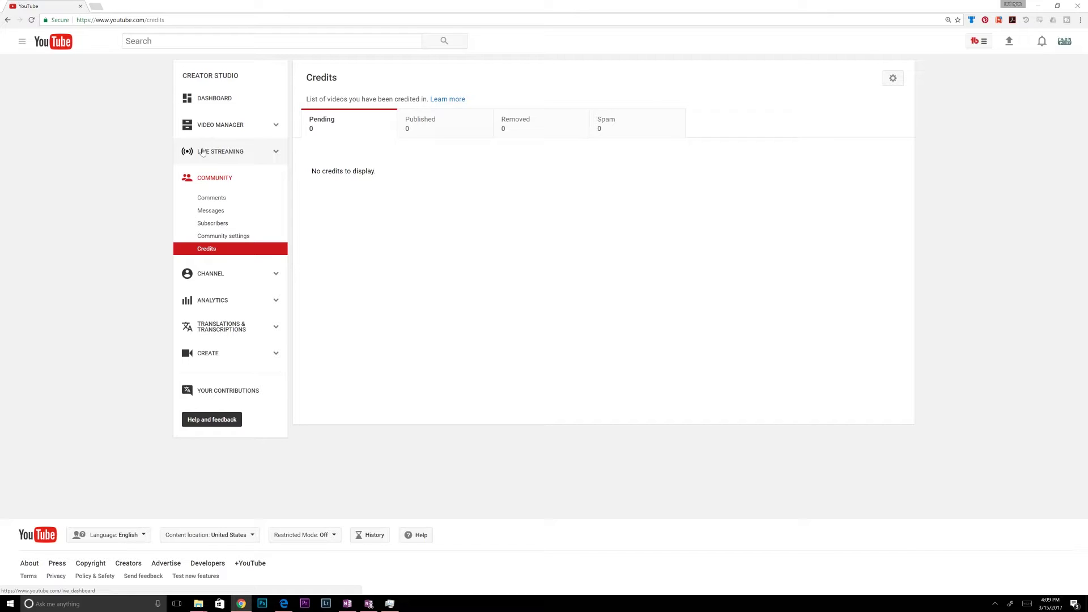
View Channel Status and features, scrolling to see 0 strikes and feature eligibility
{"action": "left_click", "coordinate": [210, 273]}
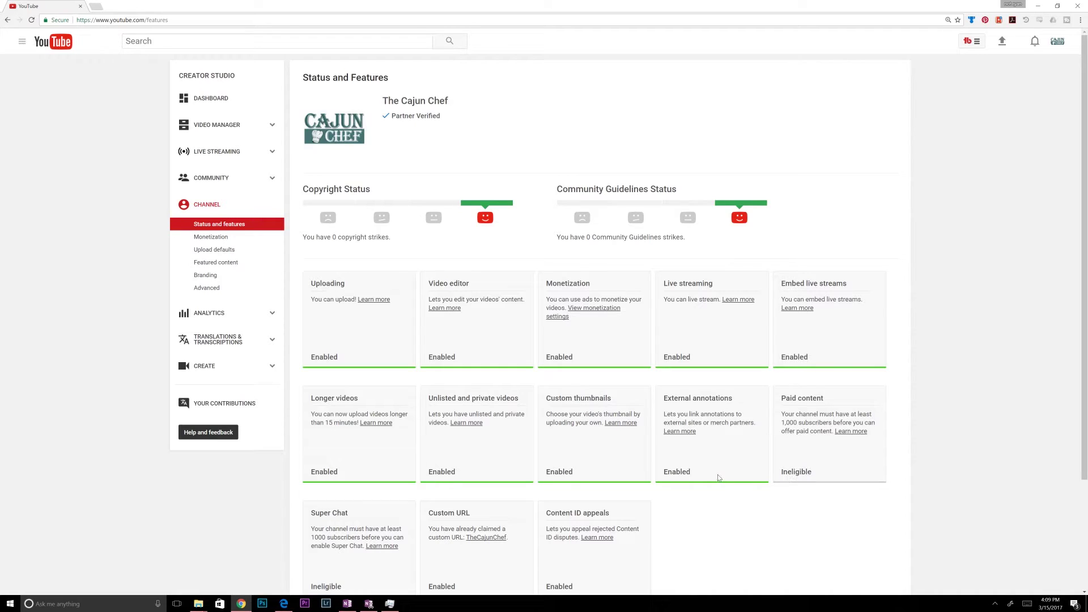
{"action": "scroll", "coordinate": [369, 526], "scroll_direction": "down", "scroll_amount": 3}
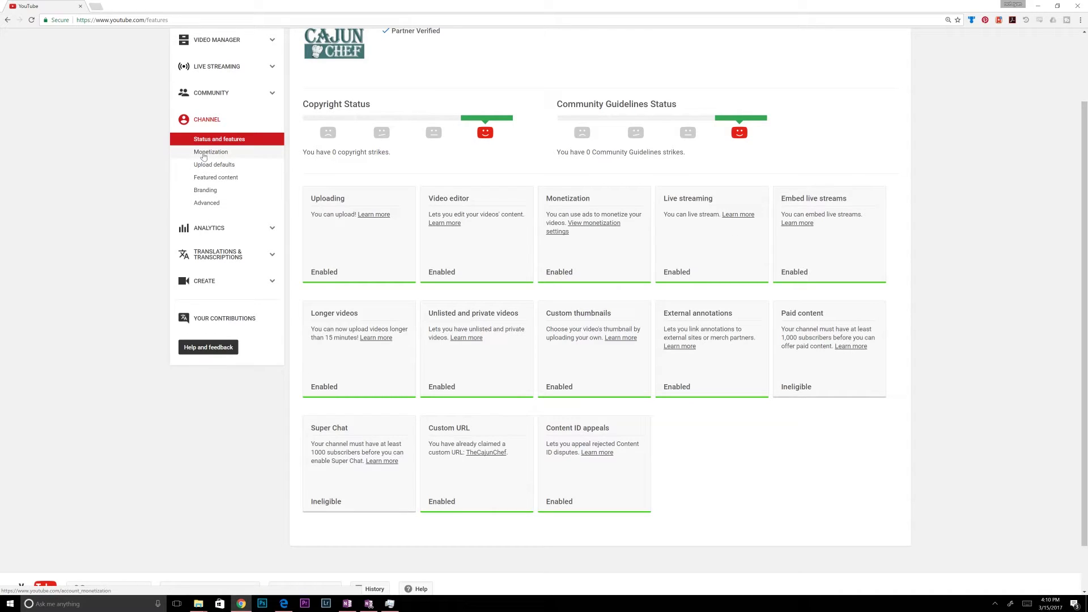
Confirm monetization is approved, then view Upload defaults (Unlisted, Howto & Style)
{"action": "left_click", "coordinate": [205, 153]}
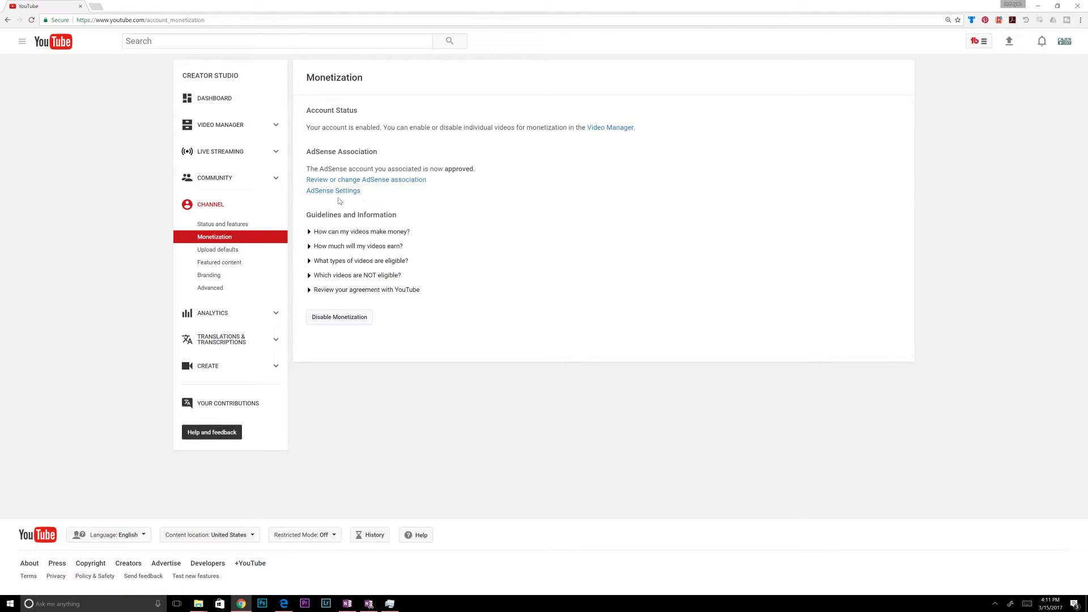
{"action": "left_click", "coordinate": [235, 250]}
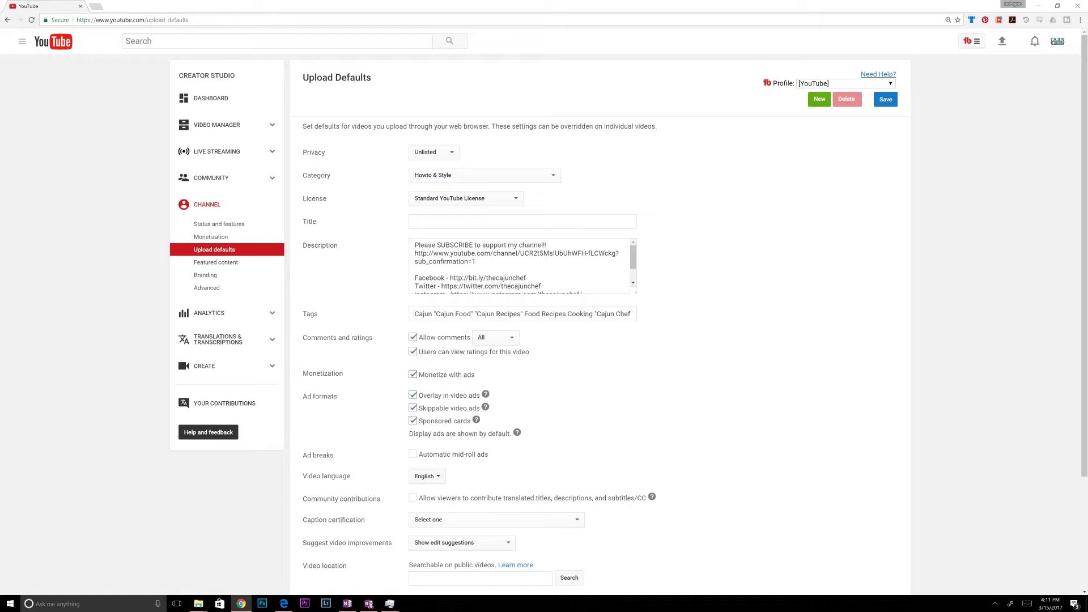
Change default upload privacy from Unlisted to Private and reselect Howto & Style as category
{"action": "left_click", "coordinate": [452, 154]}
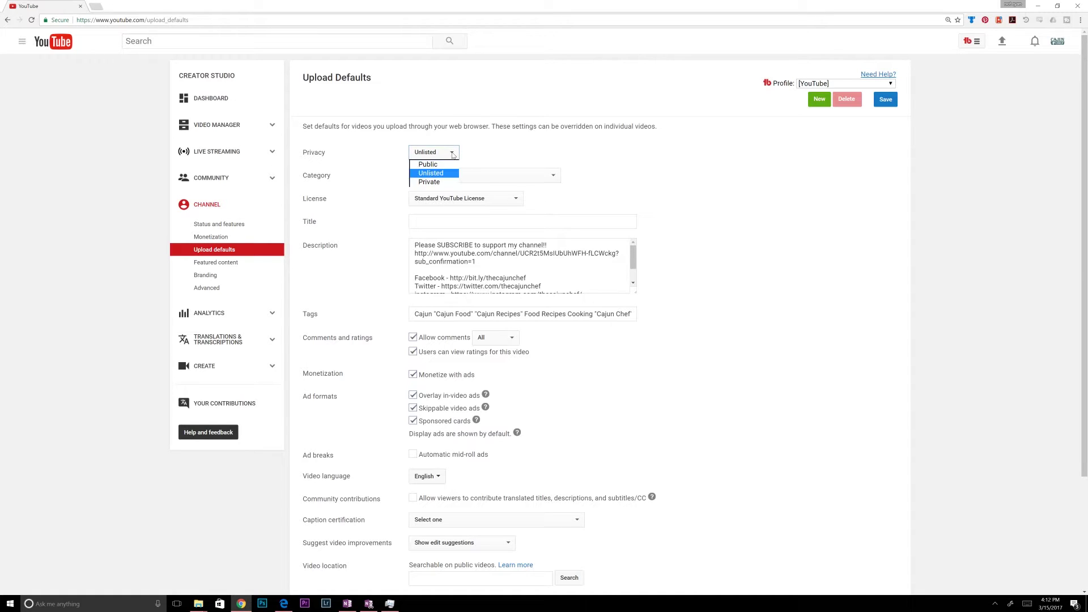
{"action": "left_click", "coordinate": [433, 182]}
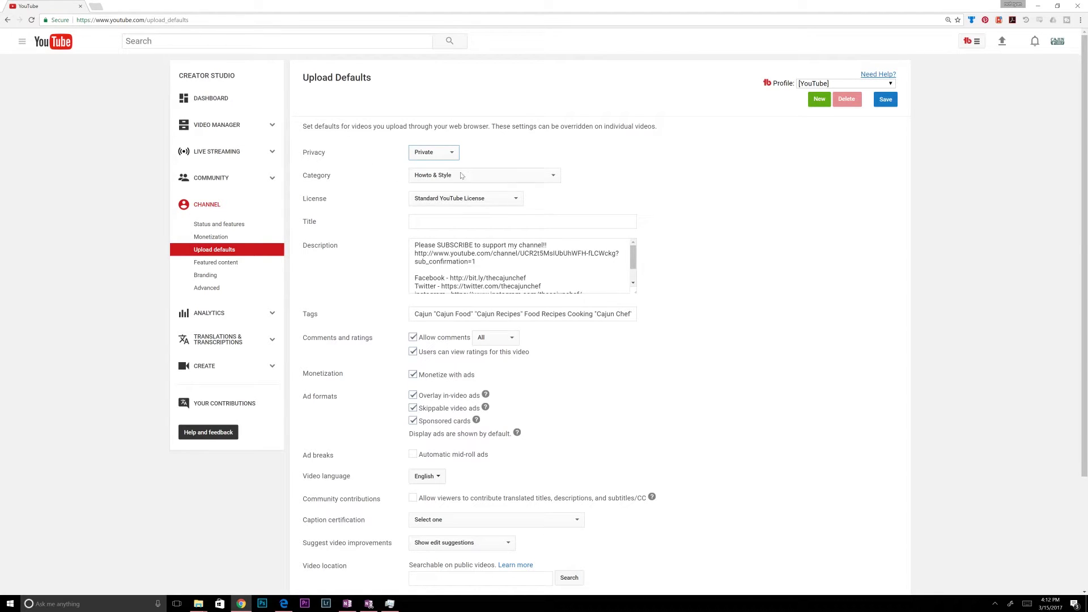
{"action": "left_click", "coordinate": [560, 177]}
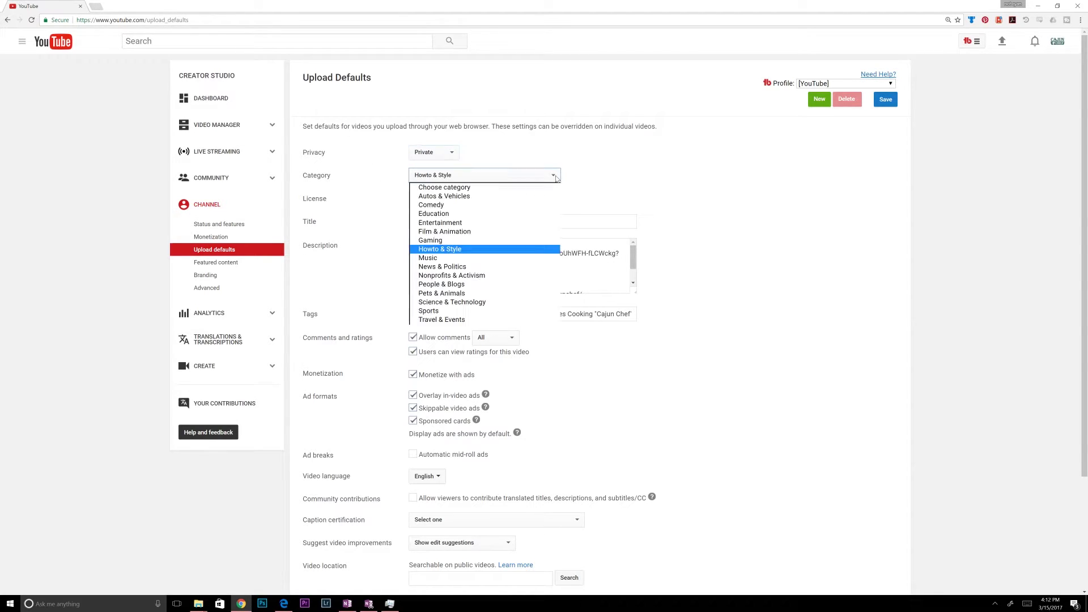
{"action": "left_click", "coordinate": [452, 251]}
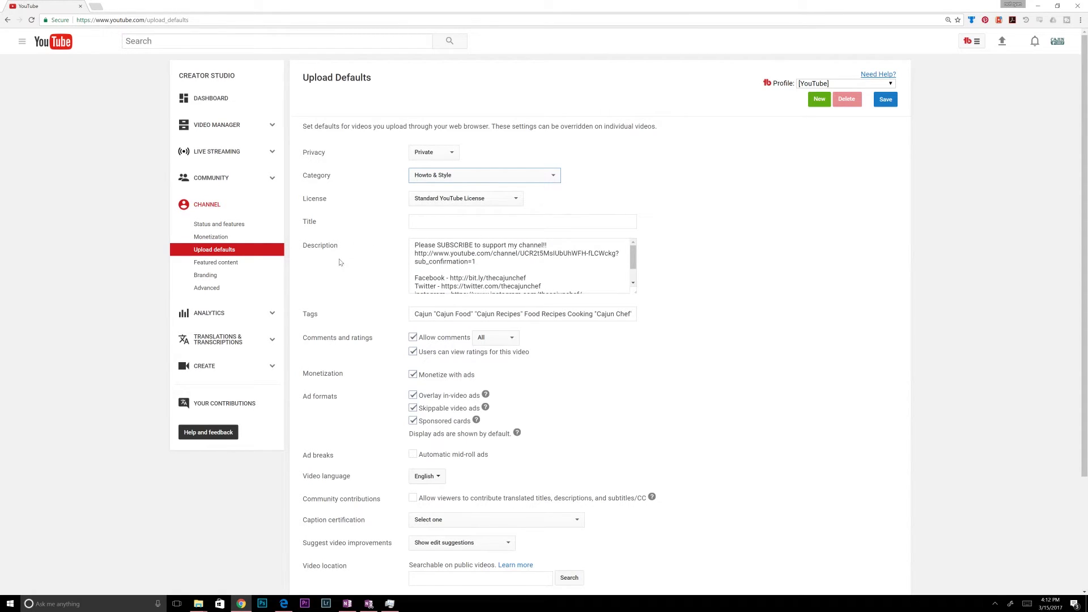
Delete the channel subscribe link from the default upload description
{"action": "left_click", "coordinate": [633, 256]}
{"action": "left_click_drag", "start_coordinate": [619, 253], "coordinate": [414, 253]}
{"action": "key", "text": "BackSpace"}
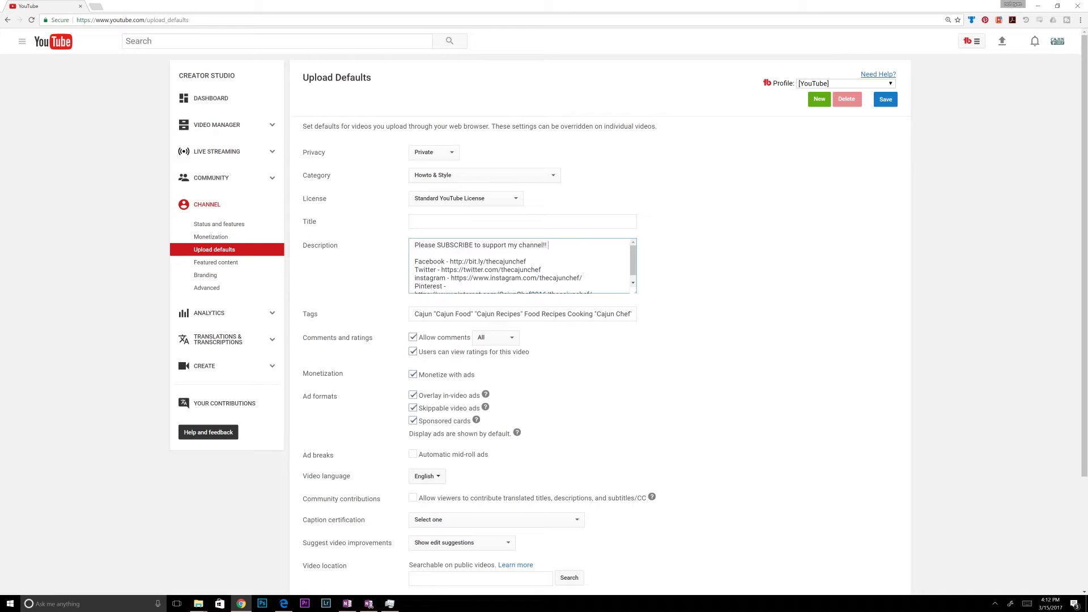
{"action": "left_click_drag", "start_coordinate": [634, 264], "coordinate": [631, 280]}
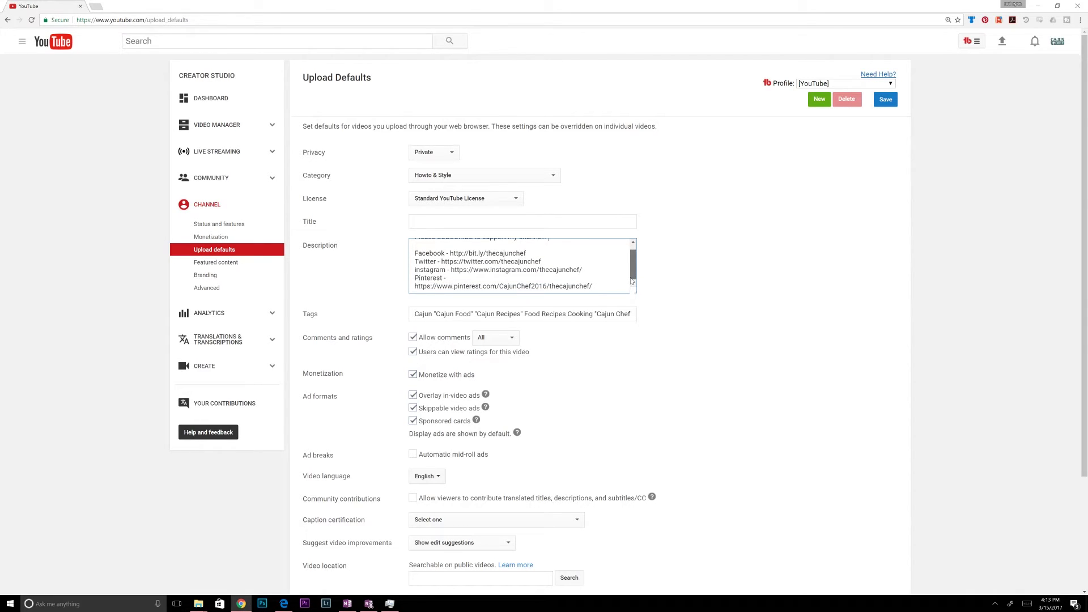
{"action": "scroll", "coordinate": [632, 283], "scroll_direction": "up", "scroll_amount": 1}
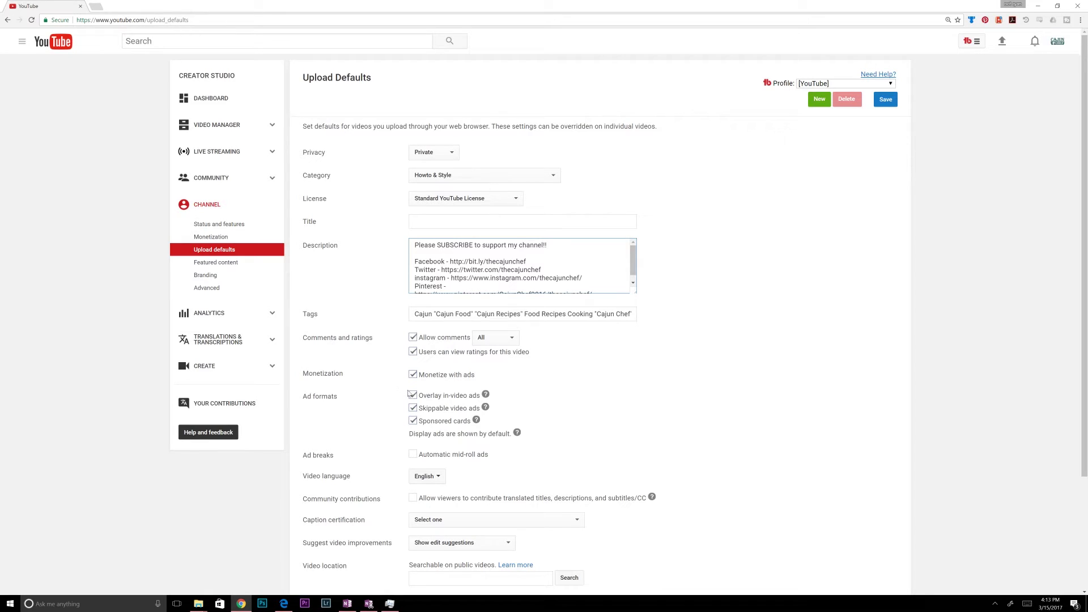
Turn on automatic mid-roll ads and save the upload defaults
{"action": "left_click", "coordinate": [414, 456]}
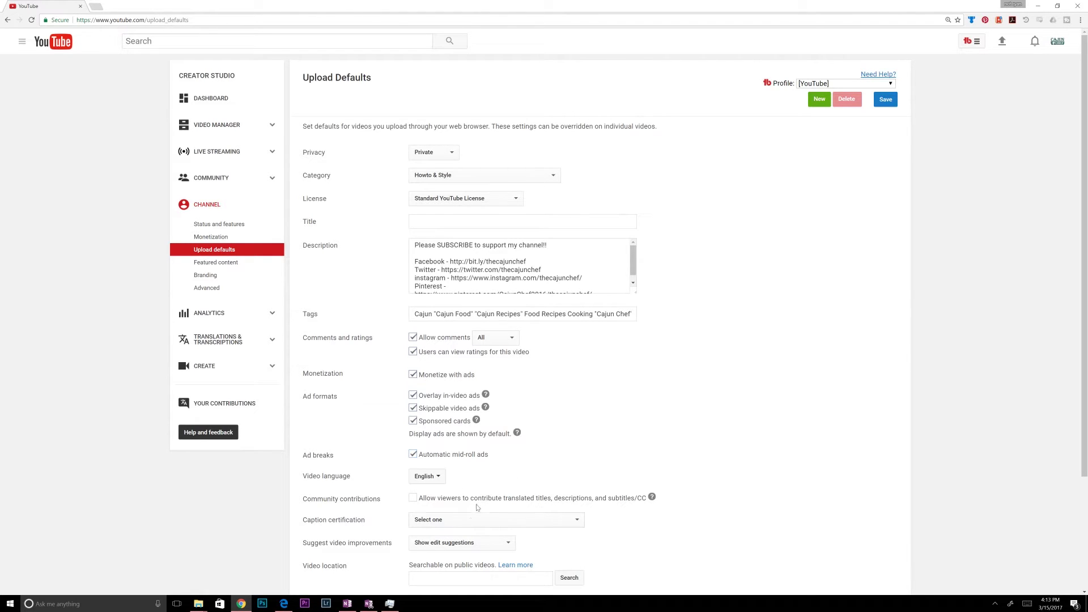
{"action": "scroll", "coordinate": [477, 505], "scroll_direction": "down", "scroll_amount": 3}
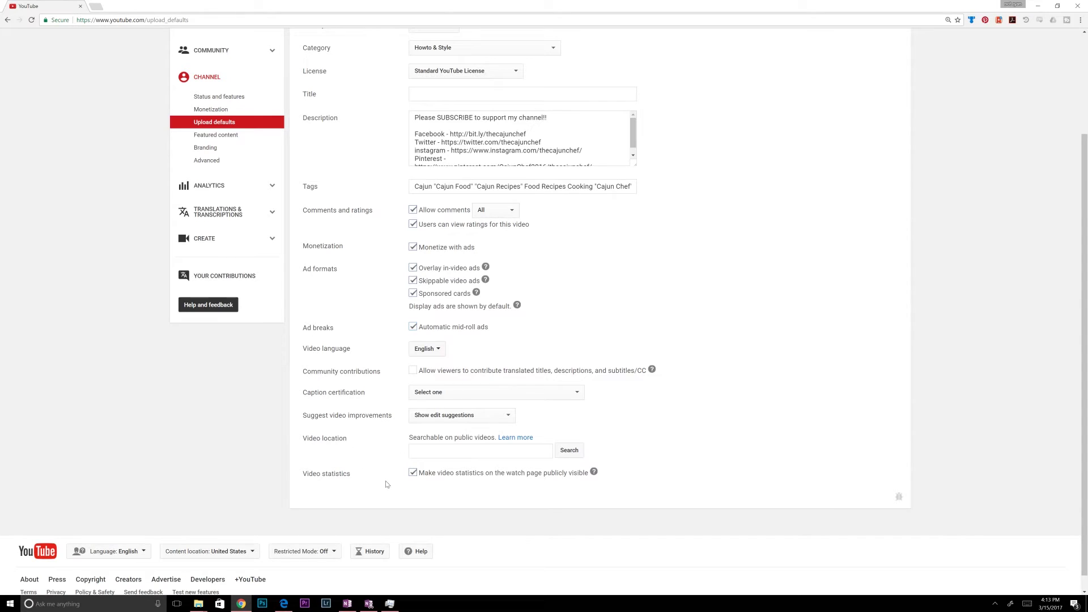
{"action": "scroll", "coordinate": [898, 221], "scroll_direction": "up", "scroll_amount": 3}
{"action": "left_click", "coordinate": [884, 100]}
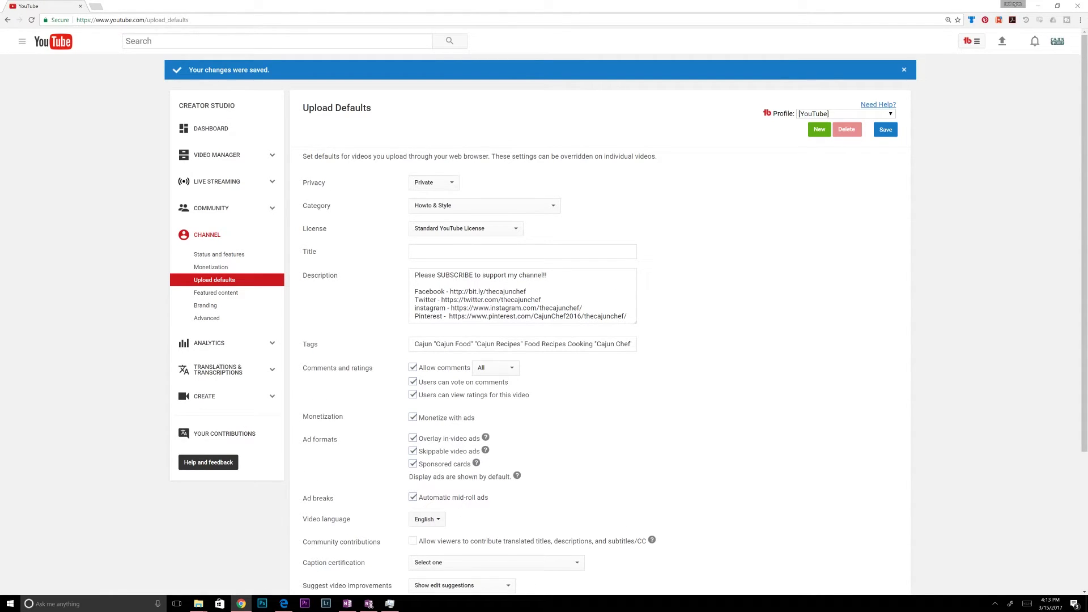
Check the upload-default profiles list, then close it without changes
{"action": "left_click", "coordinate": [891, 115]}
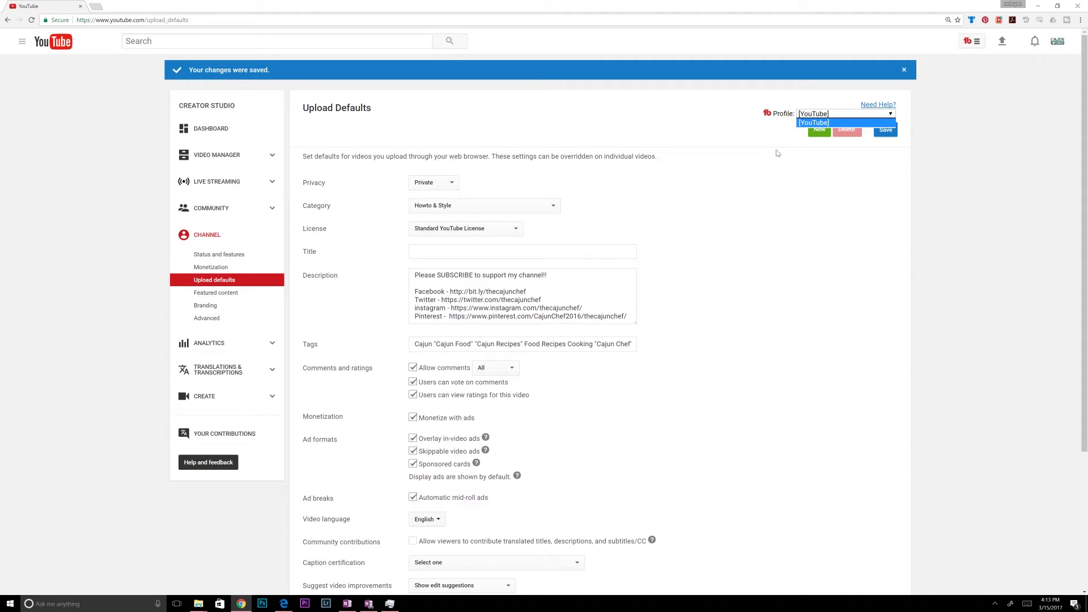
{"action": "left_click", "coordinate": [820, 132]}
{"action": "left_click", "coordinate": [669, 99]}
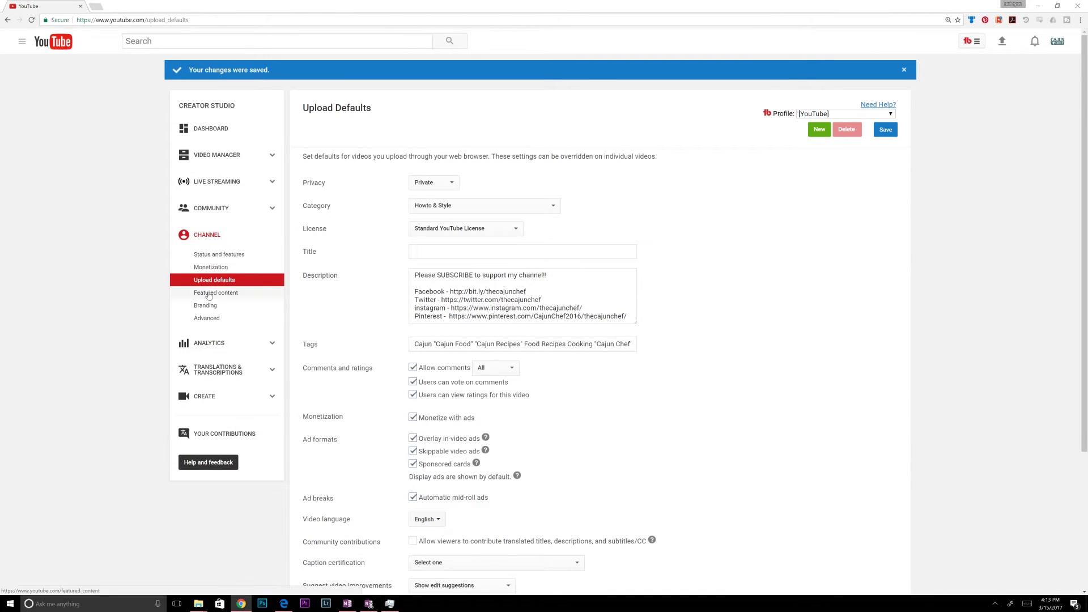
Under Featured content, save the 'Welcome to the Cajun Chef YouTube channel!' video as the channel ad
{"action": "left_click", "coordinate": [209, 294]}
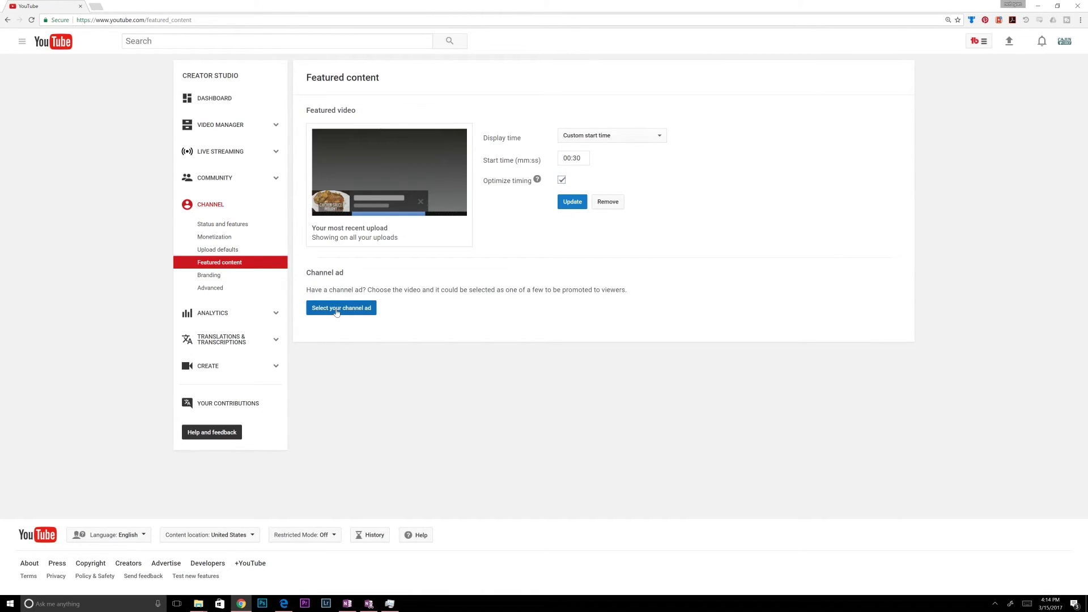
{"action": "left_click", "coordinate": [339, 313]}
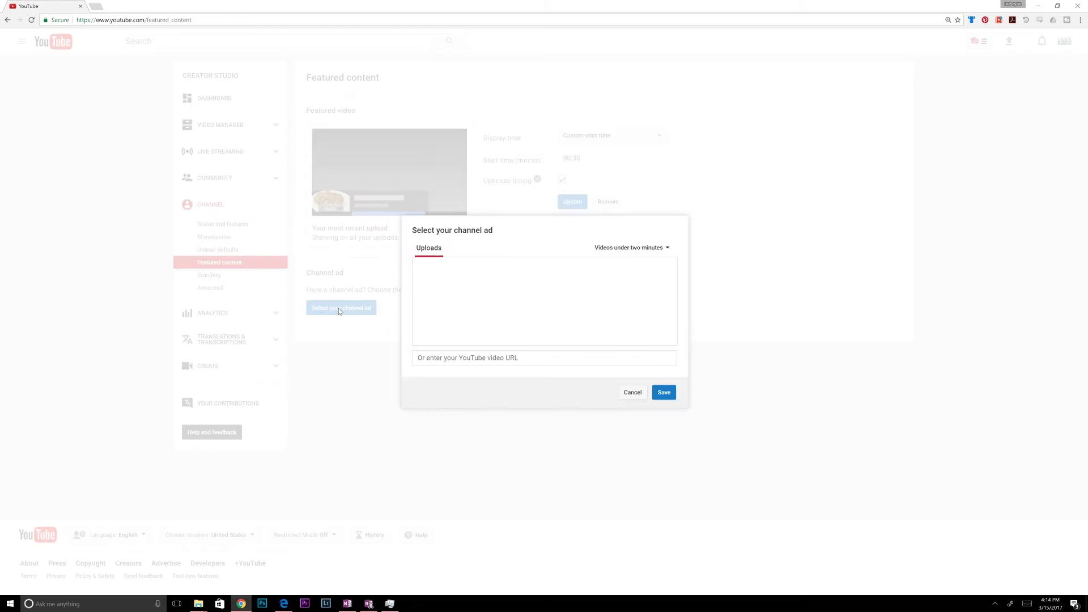
{"action": "scroll", "coordinate": [679, 252], "scroll_direction": "down", "scroll_amount": 5}
{"action": "left_click", "coordinate": [538, 261]}
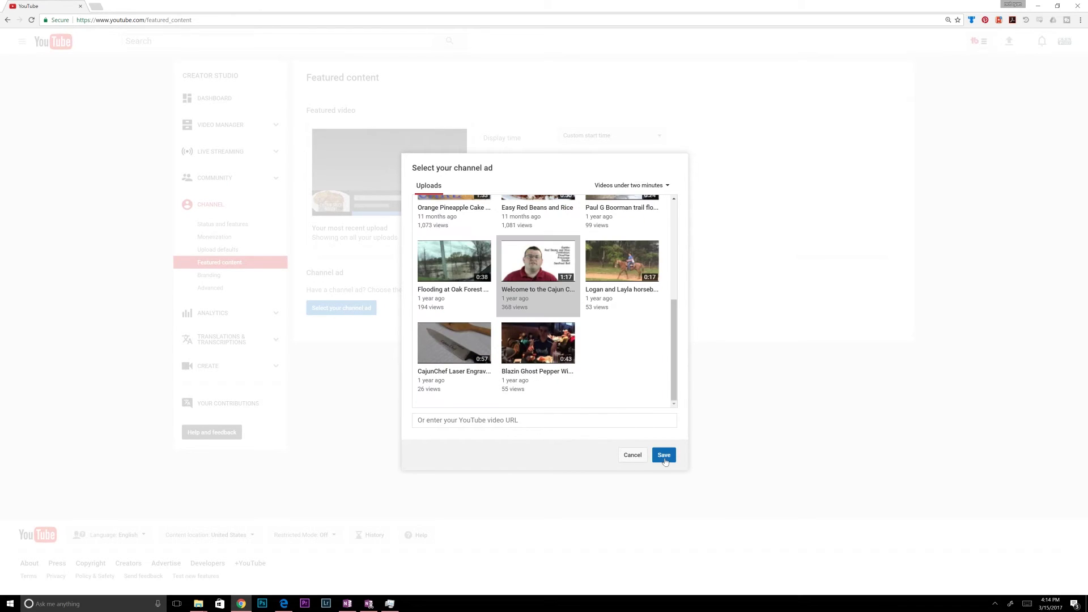
{"action": "left_click", "coordinate": [664, 455]}
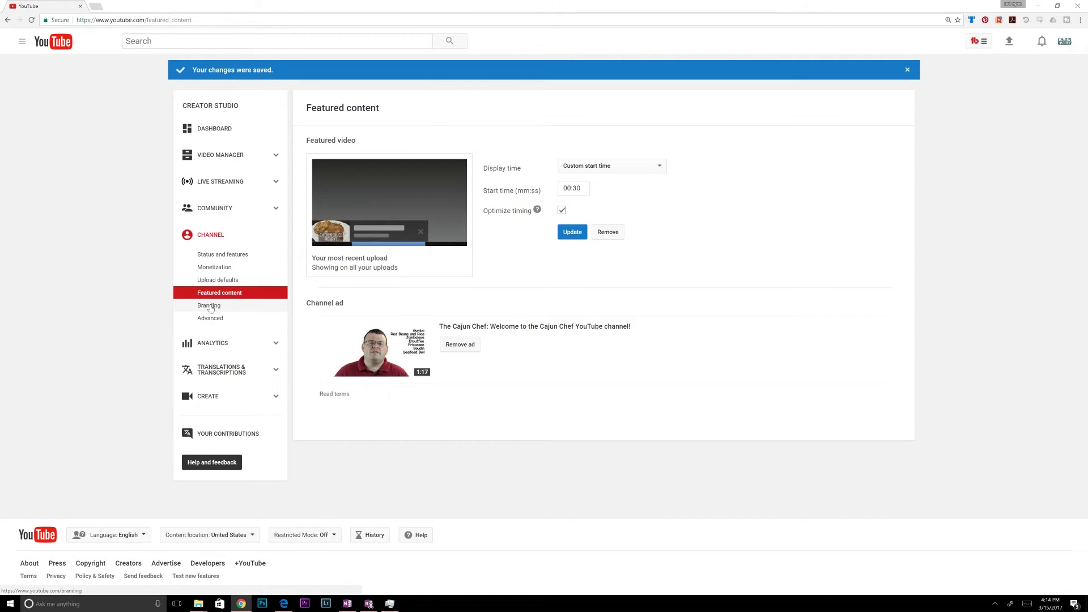
Go to the Branding page to view the watermark, set to a custom 00:05 start time
{"action": "left_click", "coordinate": [209, 306]}
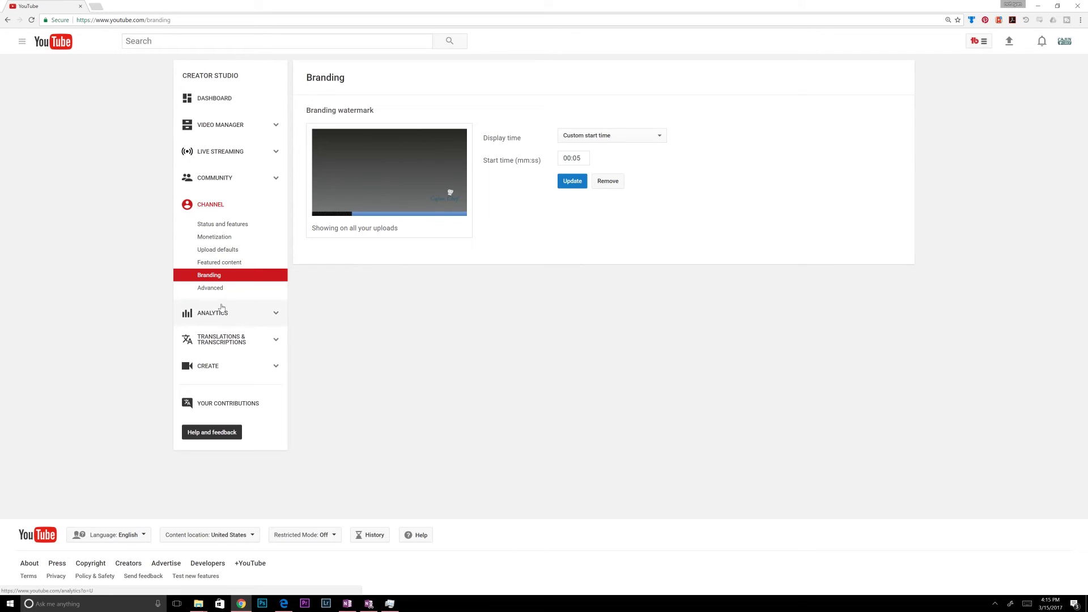
Open Advanced channel settings and review the Advertisements section and linked AdWords account
{"action": "left_click", "coordinate": [209, 289]}
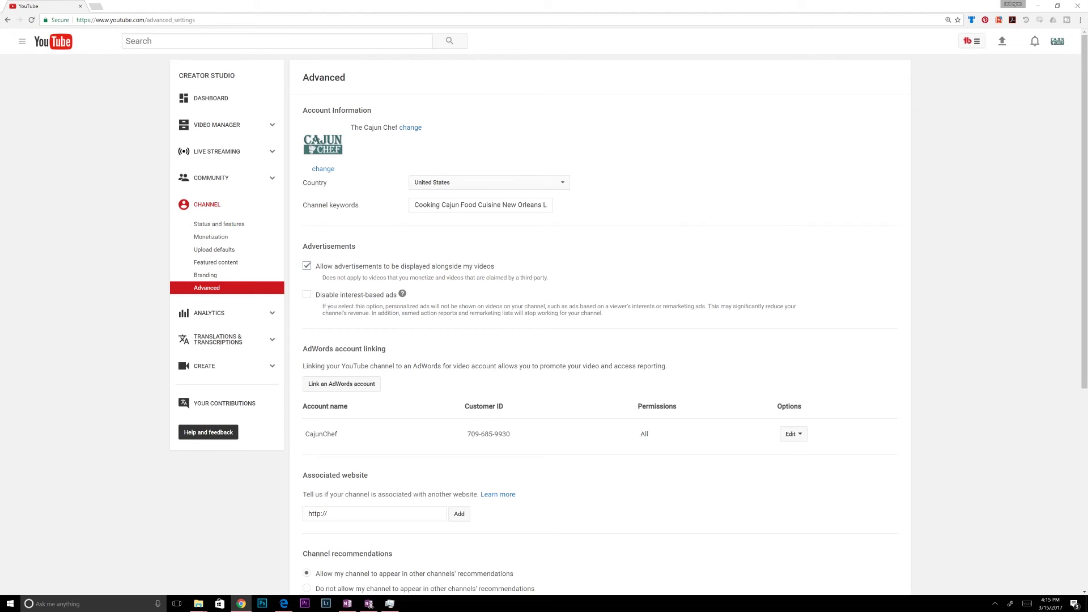
{"action": "left_click_drag", "start_coordinate": [329, 278], "coordinate": [545, 278]}
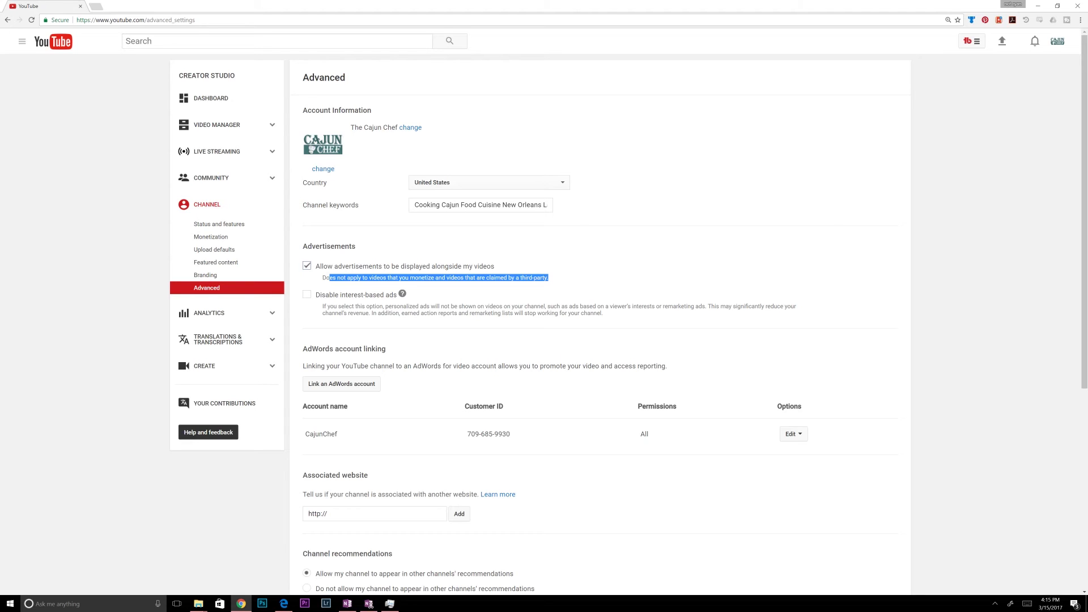
{"action": "scroll", "coordinate": [326, 361], "scroll_direction": "down", "scroll_amount": 1}
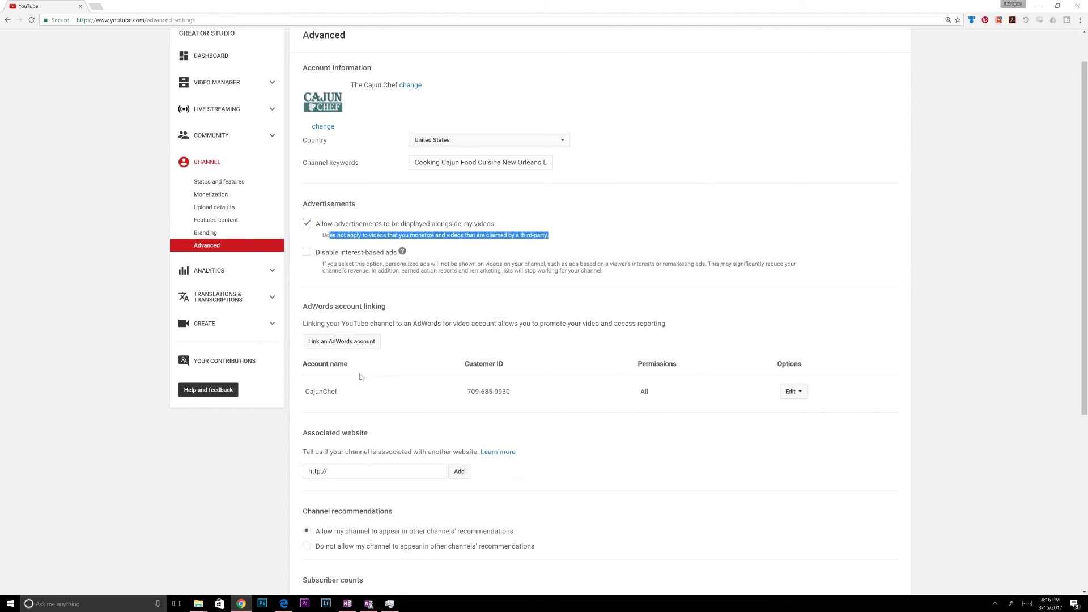
{"action": "left_click", "coordinate": [514, 250]}
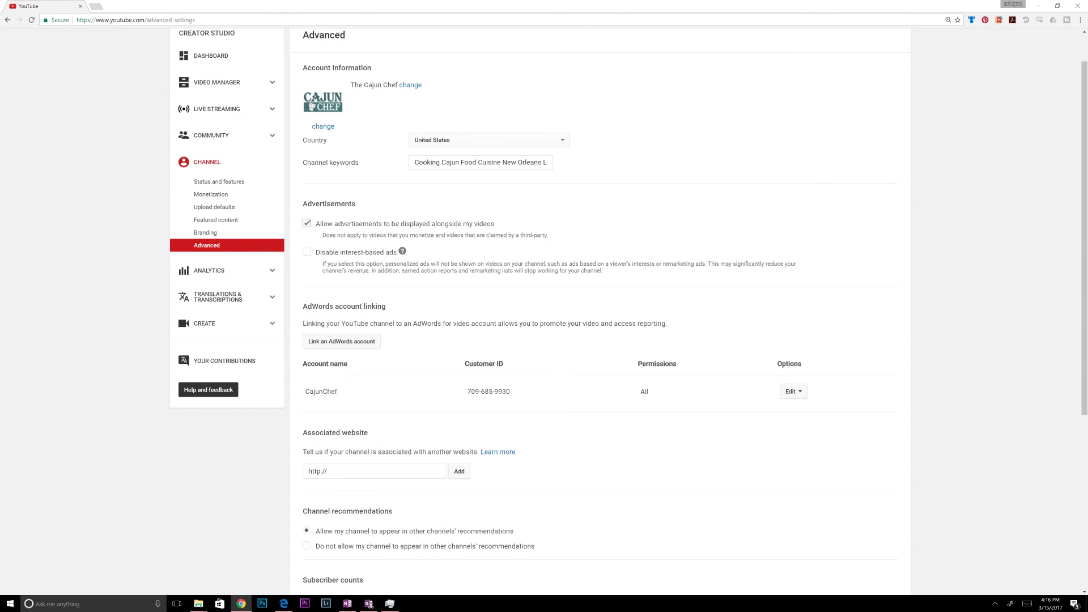
{"action": "scroll", "coordinate": [600, 312], "scroll_direction": "down", "scroll_amount": 1}
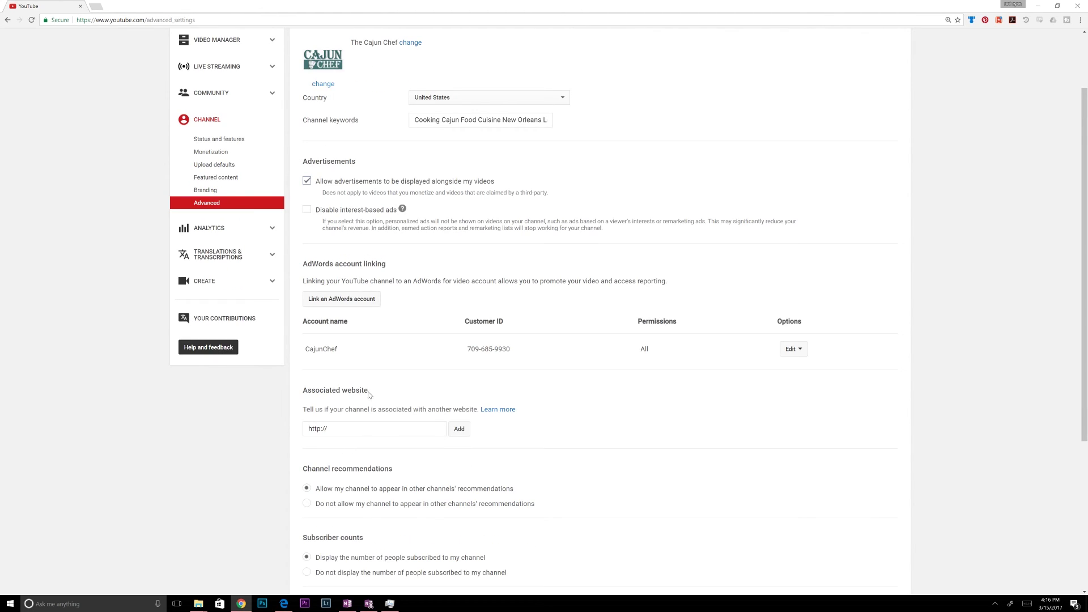
{"action": "left_click_drag", "start_coordinate": [302, 391], "coordinate": [374, 393]}
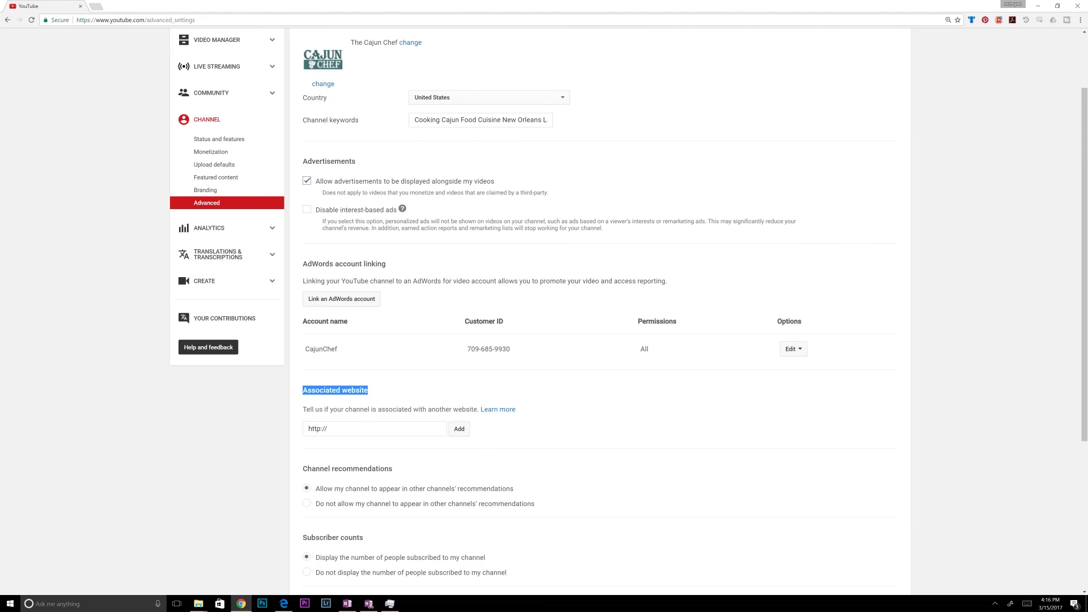
{"action": "scroll", "coordinate": [339, 435], "scroll_direction": "down", "scroll_amount": 1}
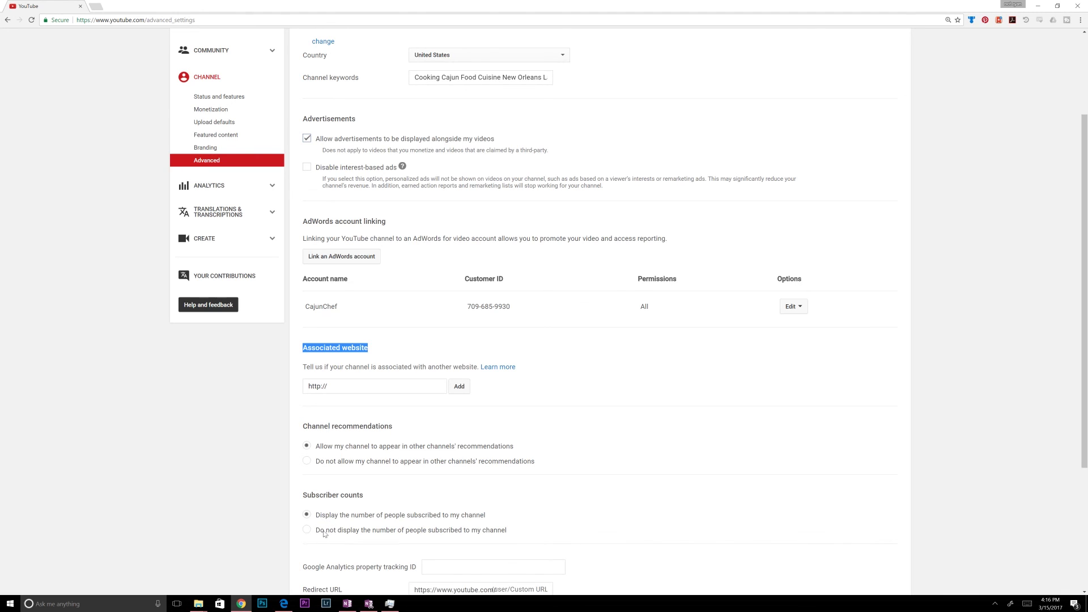
{"action": "scroll", "coordinate": [325, 536], "scroll_direction": "down", "scroll_amount": 3}
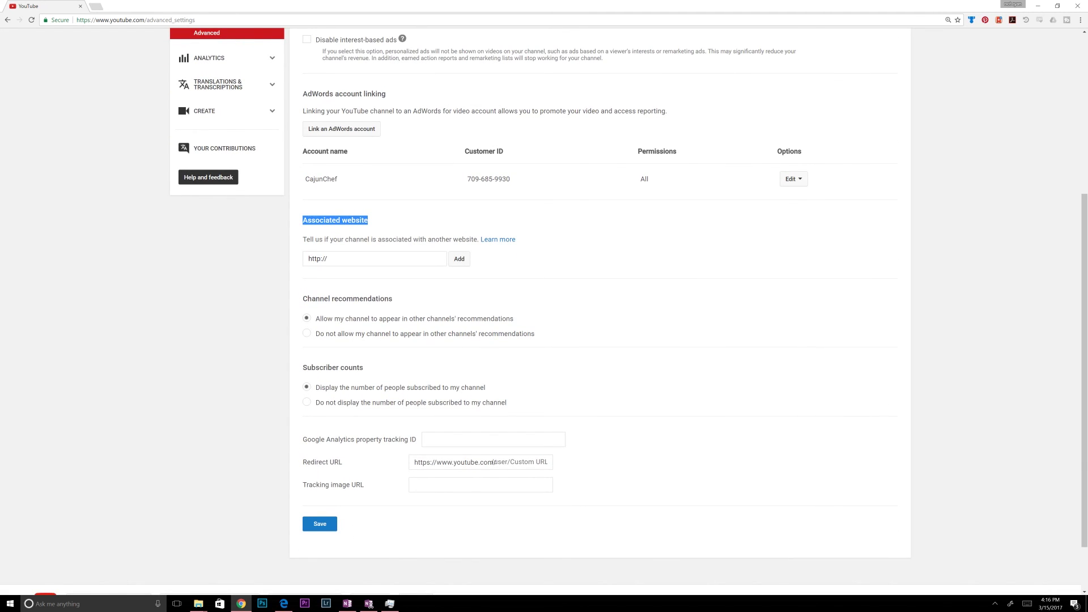
{"action": "left_click_drag", "start_coordinate": [497, 463], "coordinate": [399, 466]}
{"action": "left_click", "coordinate": [376, 469]}
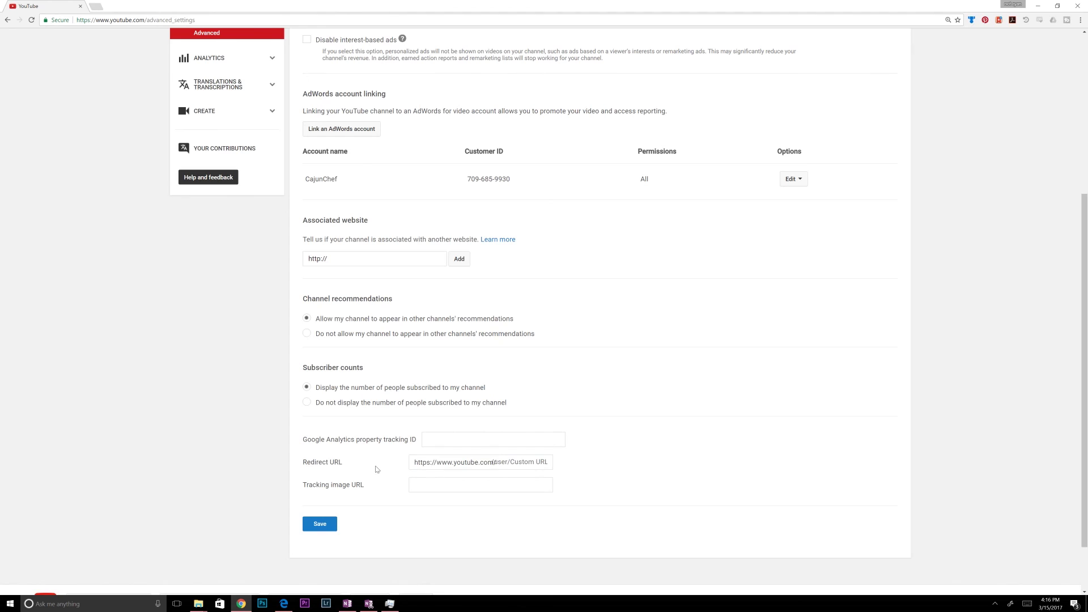